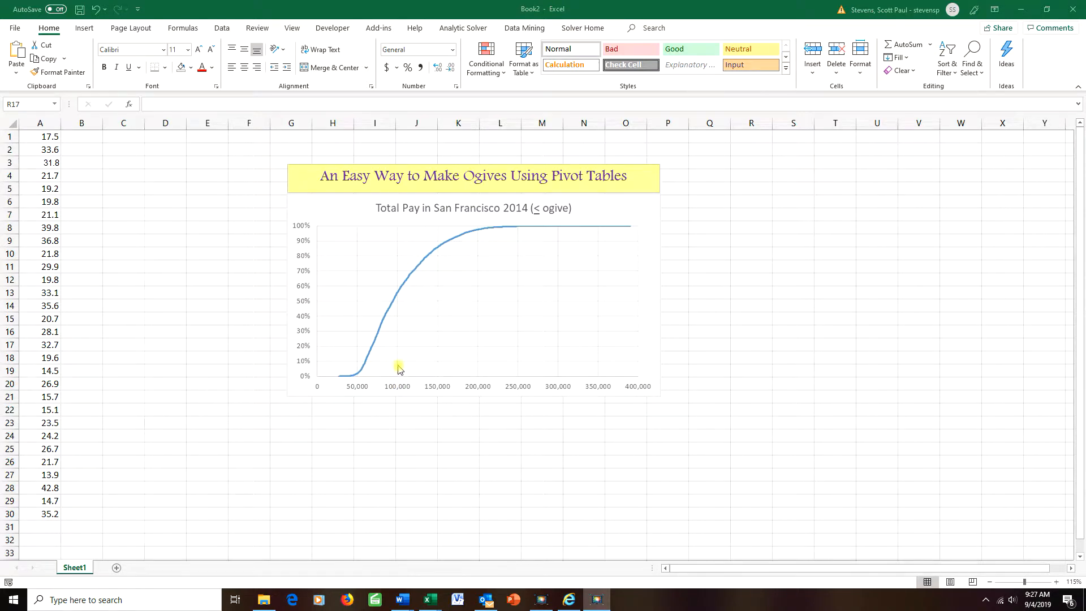
Insert a blank row above the values at row 1
click(399, 294)
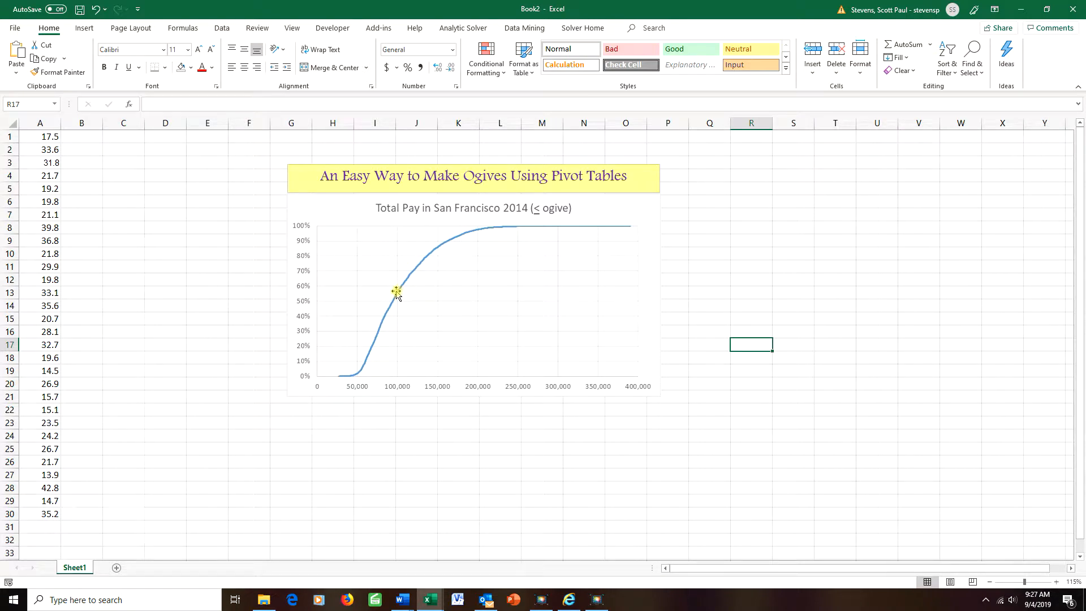
click(316, 294)
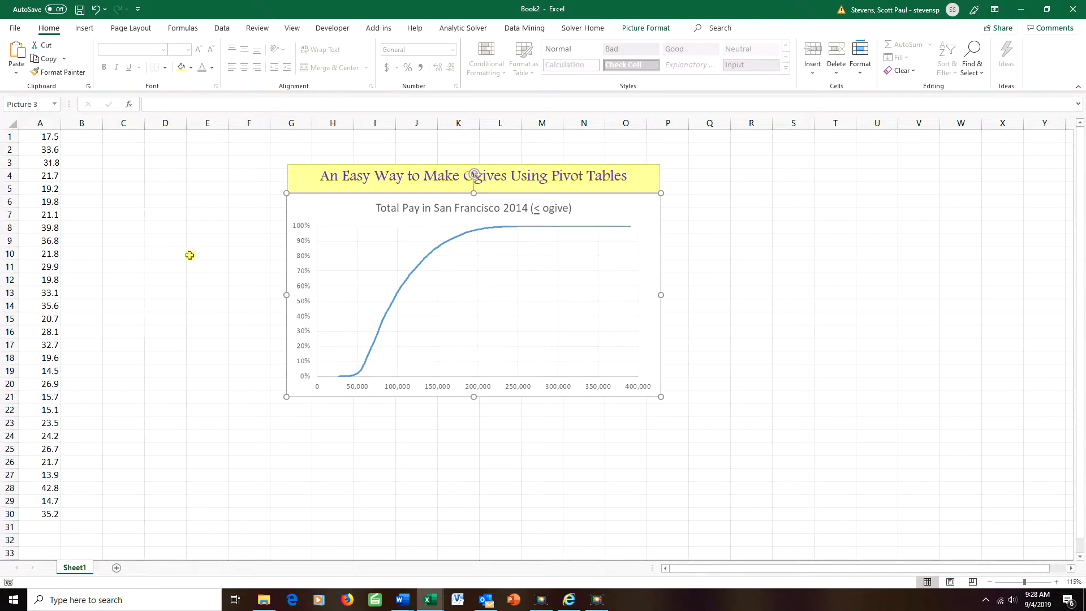
click(202, 242)
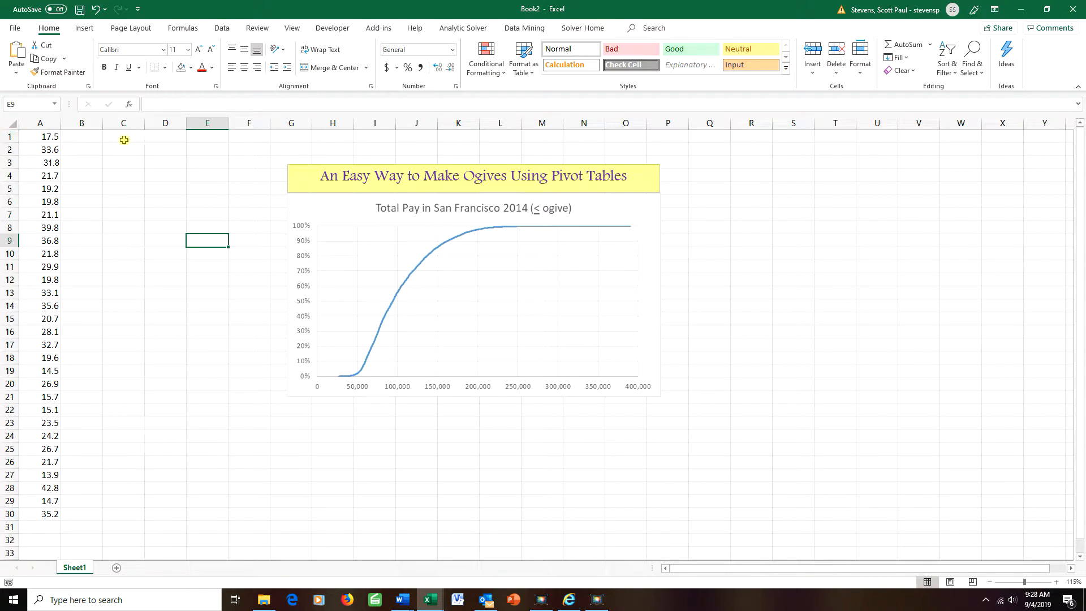
click(6, 137)
right_click(9, 137)
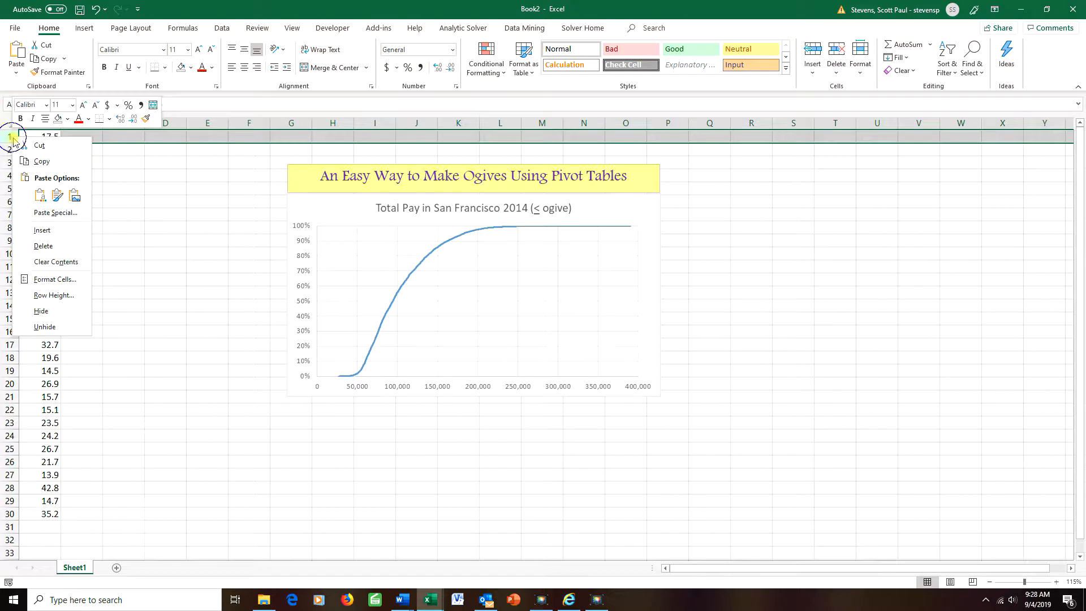
click(45, 232)
click(85, 202)
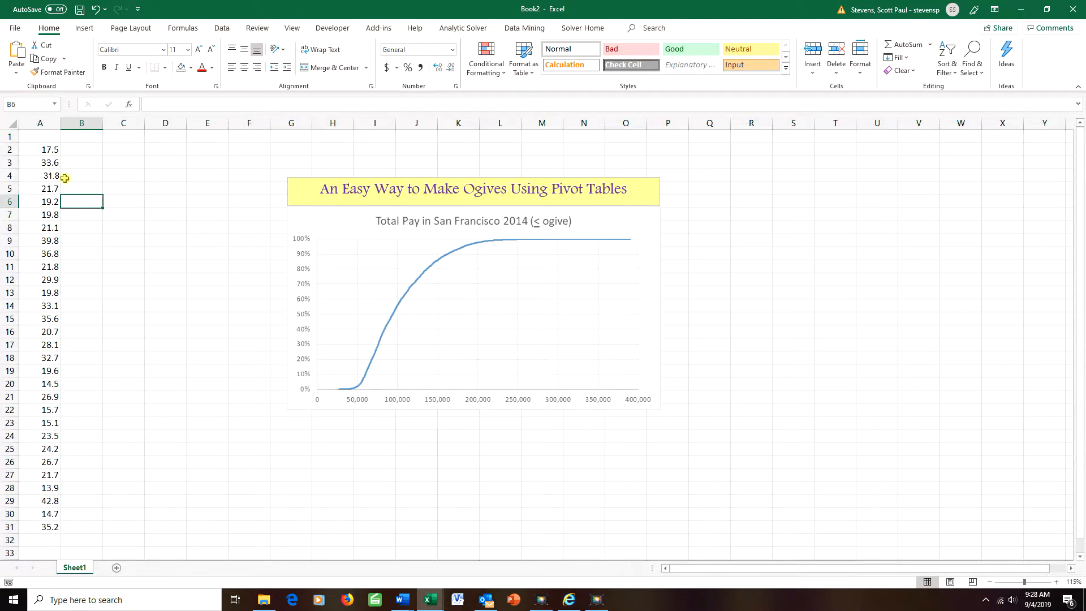
Enter the header 'Data' in A1 and select the column from A1 down to the last value
click(41, 137)
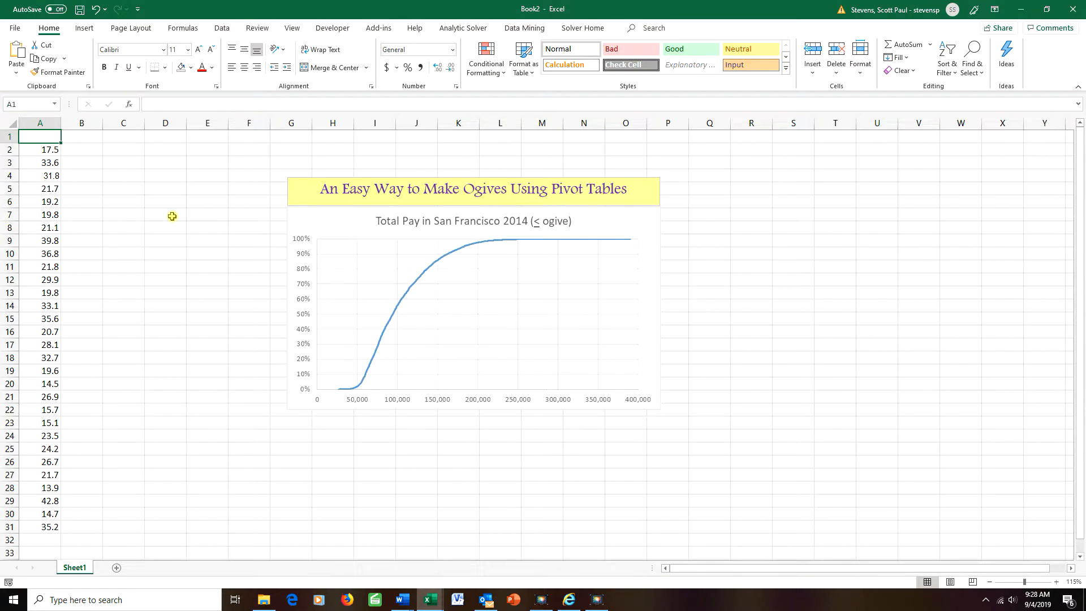
text(Data)
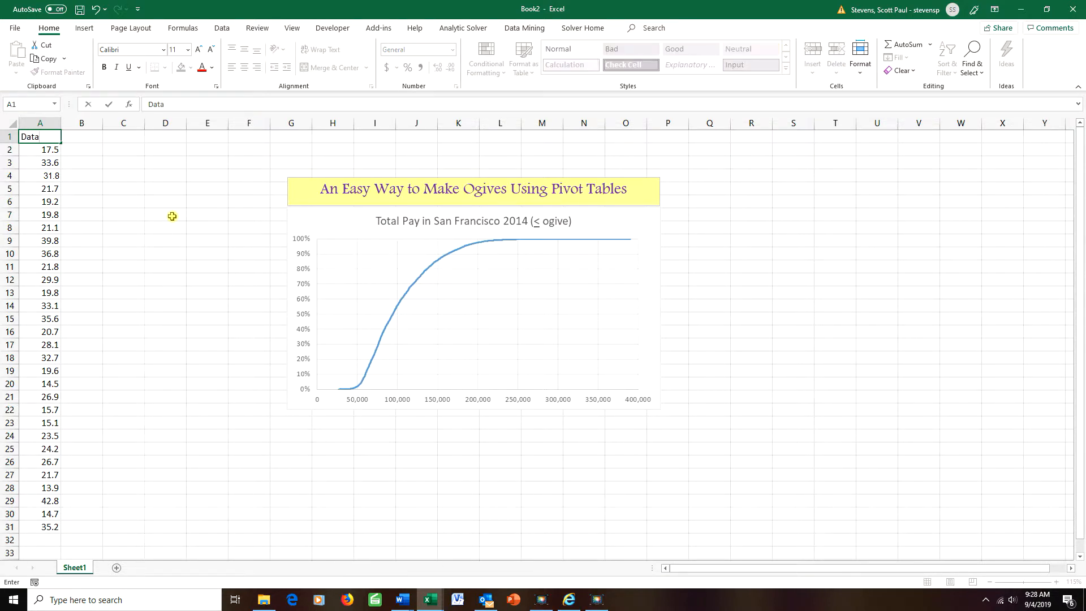
click(136, 206)
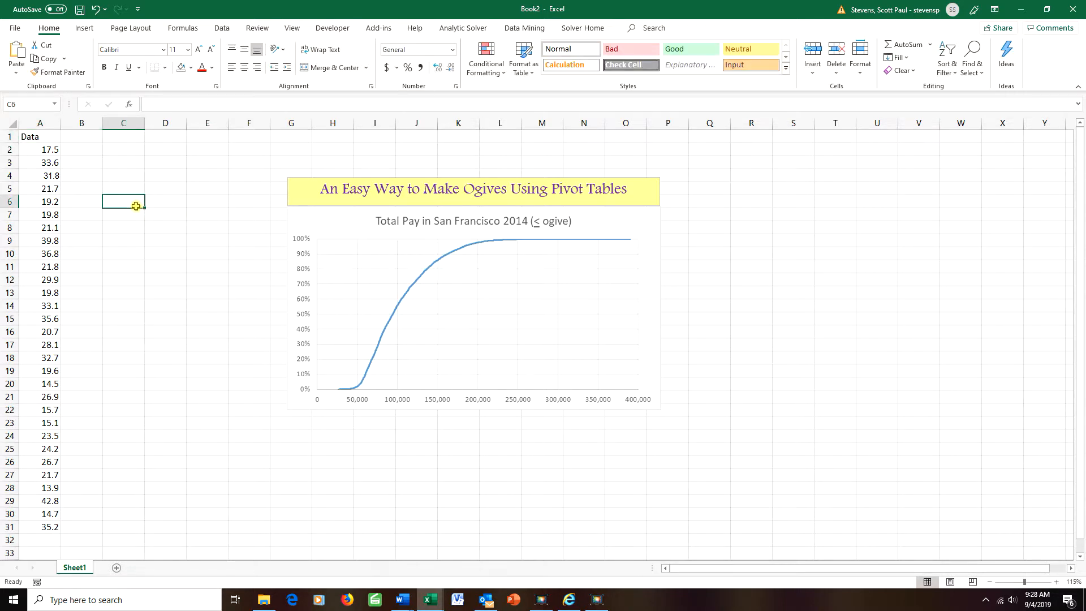
drag(38, 138, 50, 527)
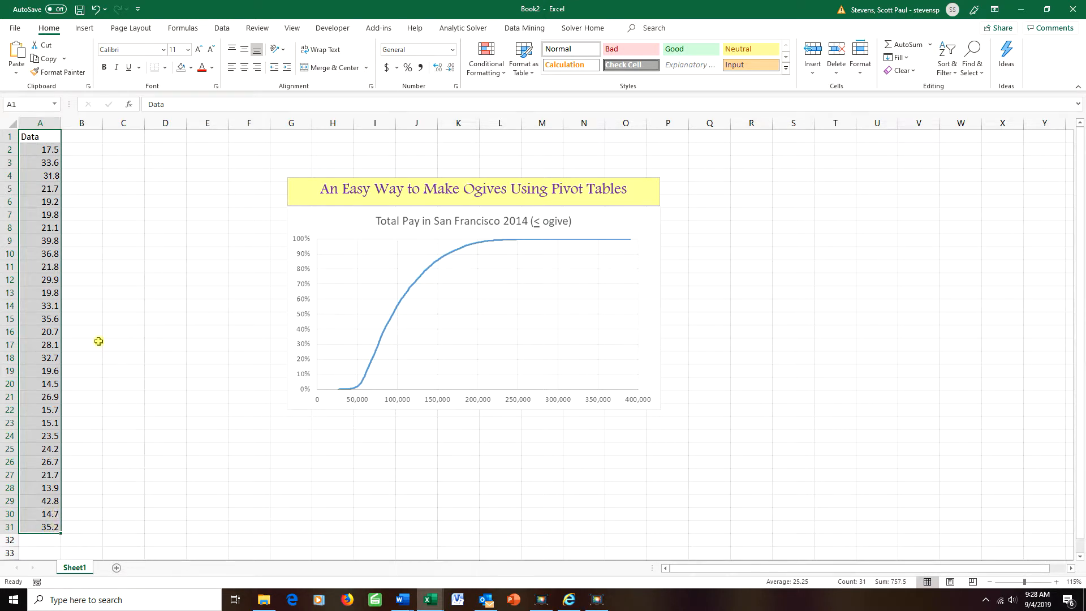
click(84, 27)
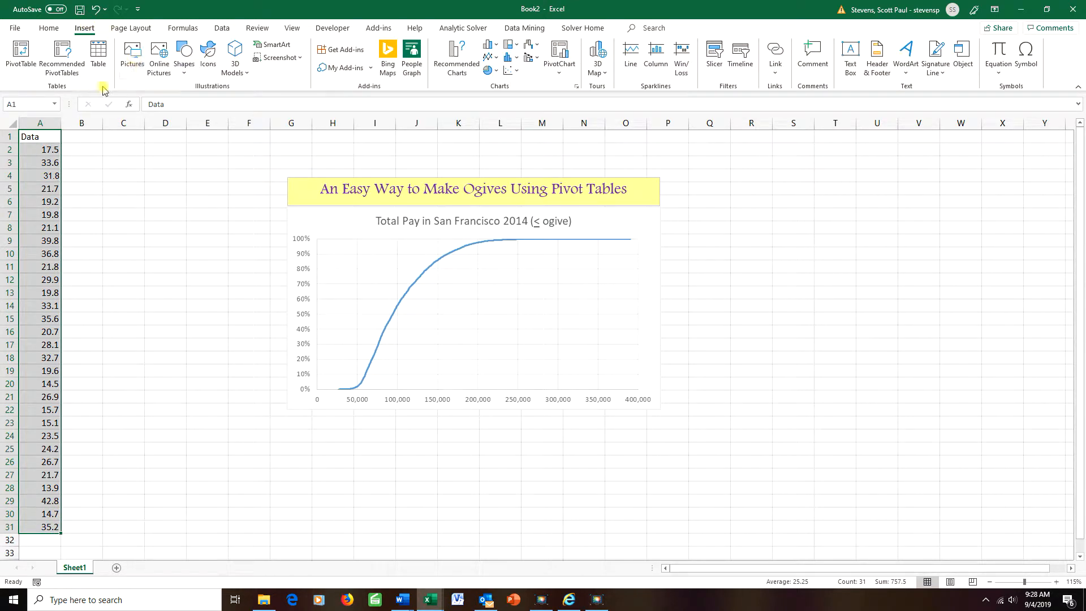
Create a PivotTable from Sheet1!$A$1:$A$31 on a new worksheet
click(18, 52)
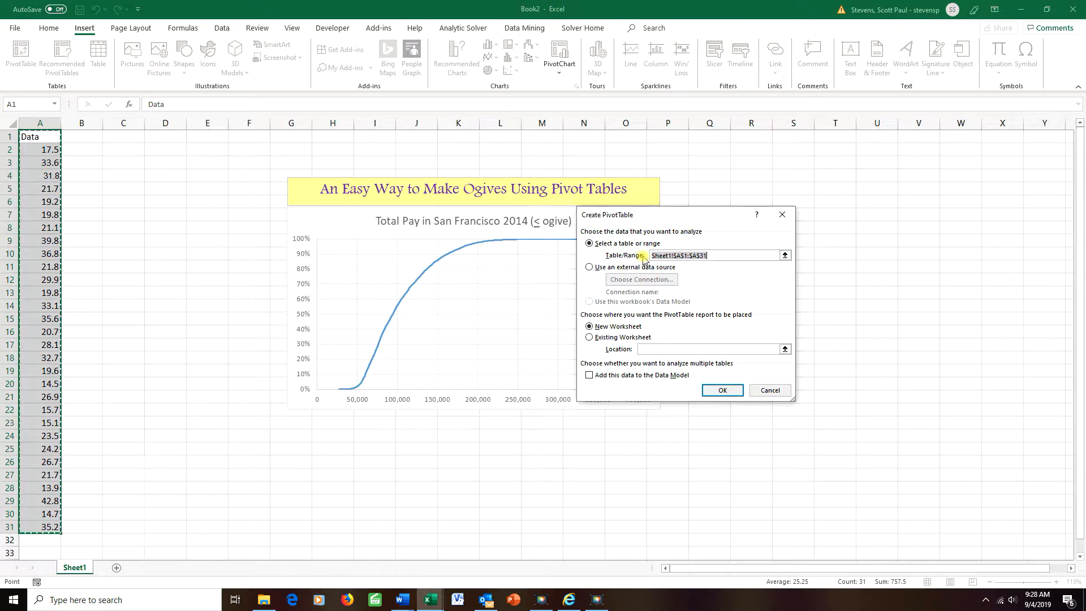
click(723, 389)
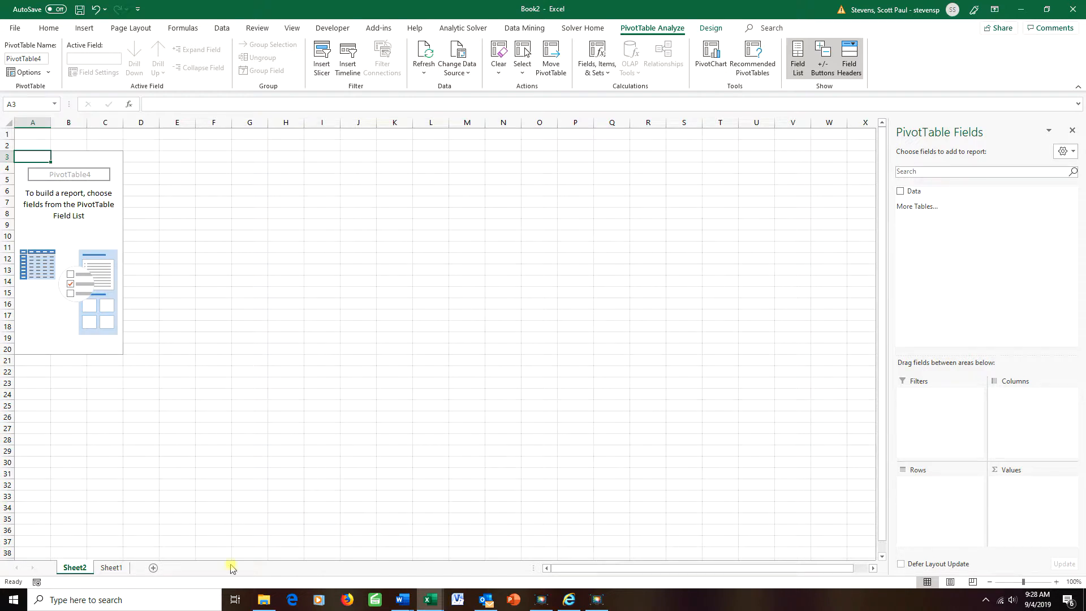
Put the Data field into Rows and into Values as Sum of Data
click(111, 568)
click(87, 569)
click(661, 249)
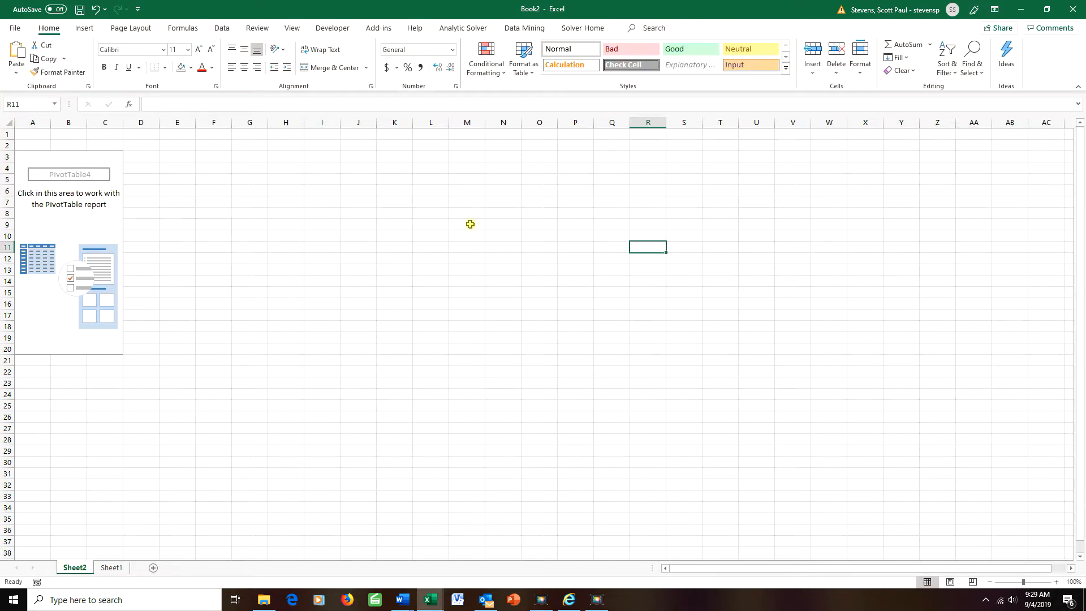
click(72, 233)
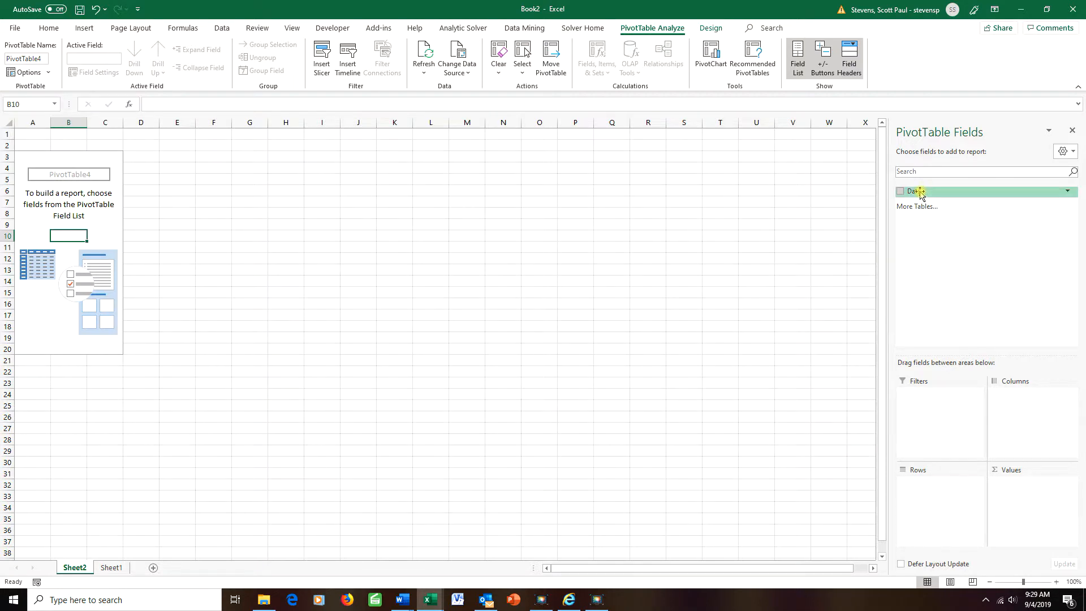
drag(921, 194, 934, 495)
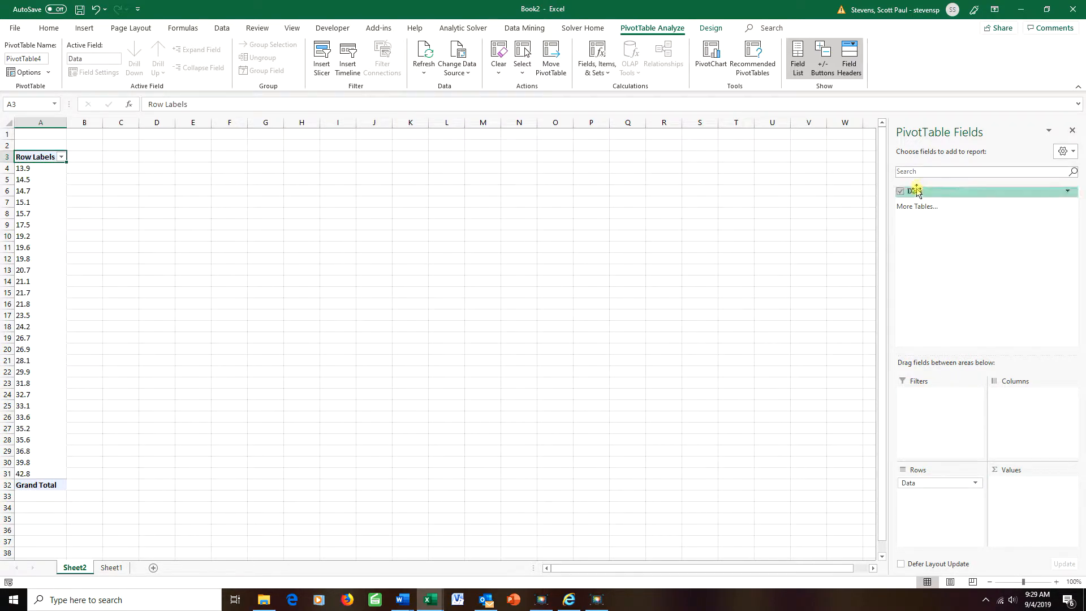
drag(916, 195, 1016, 494)
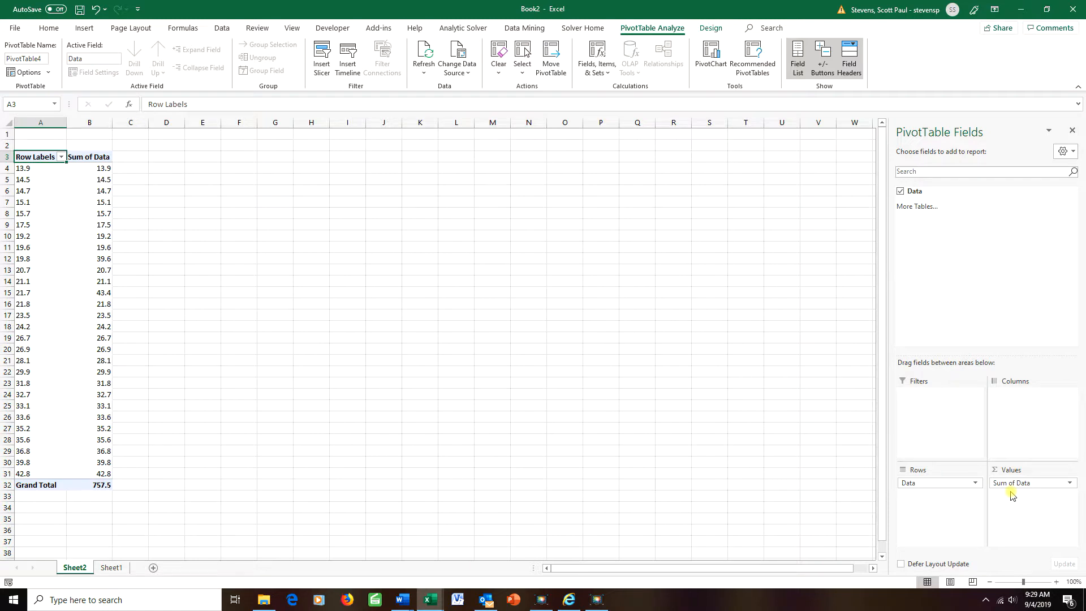
click(1069, 483)
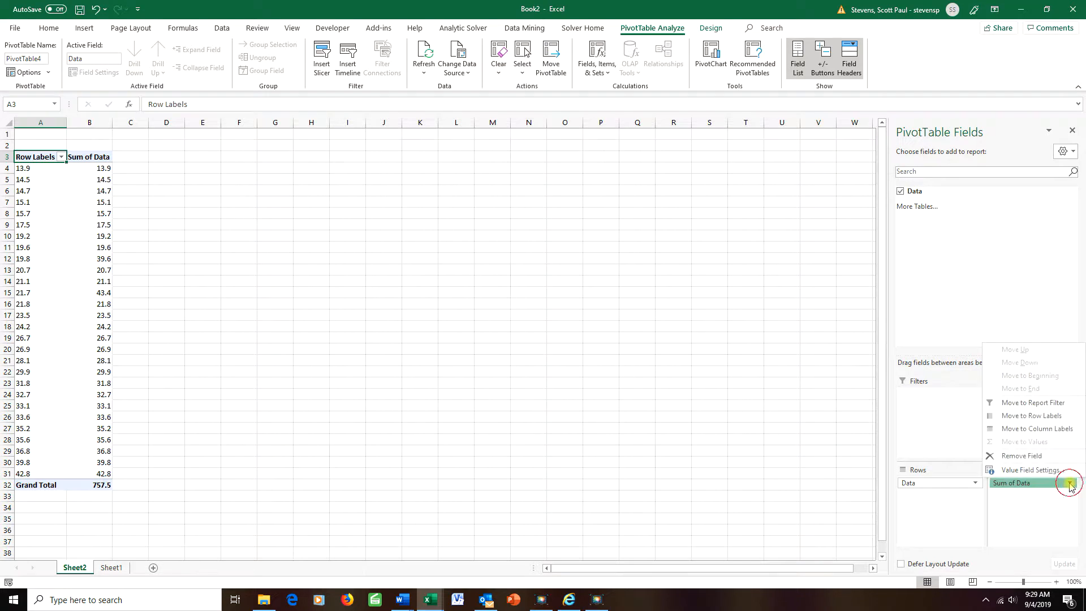
Summarize the value field by Count, shown as % Running Total In with base field Data
click(1038, 471)
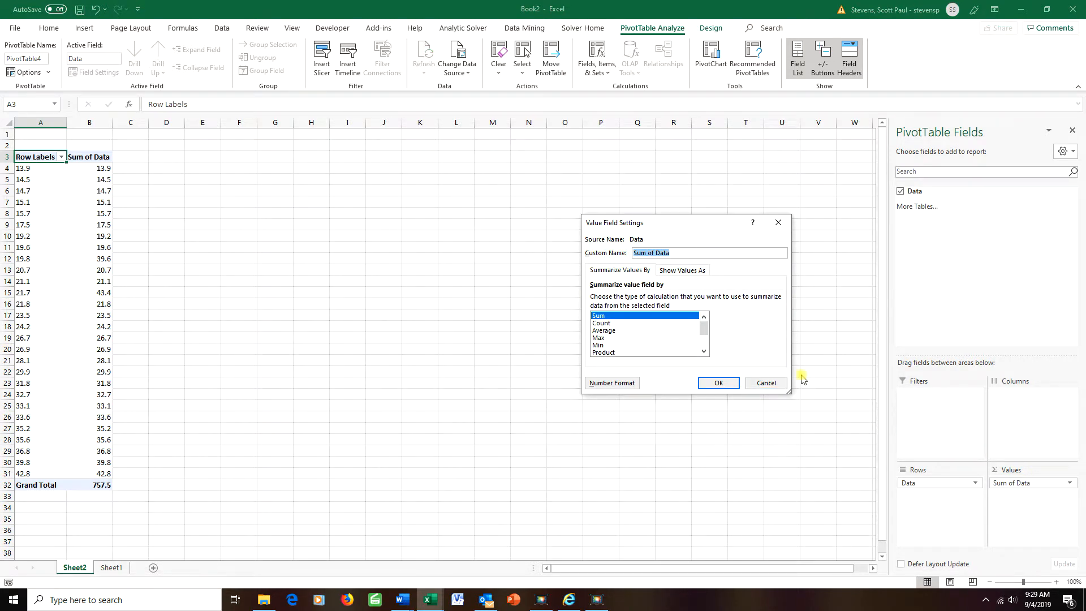
click(605, 324)
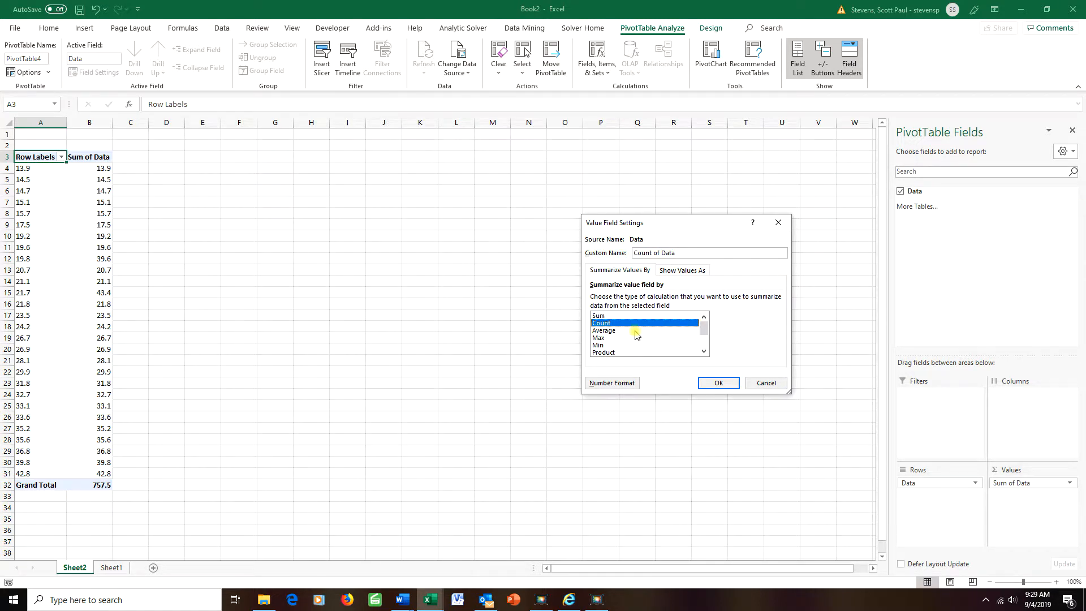
click(673, 270)
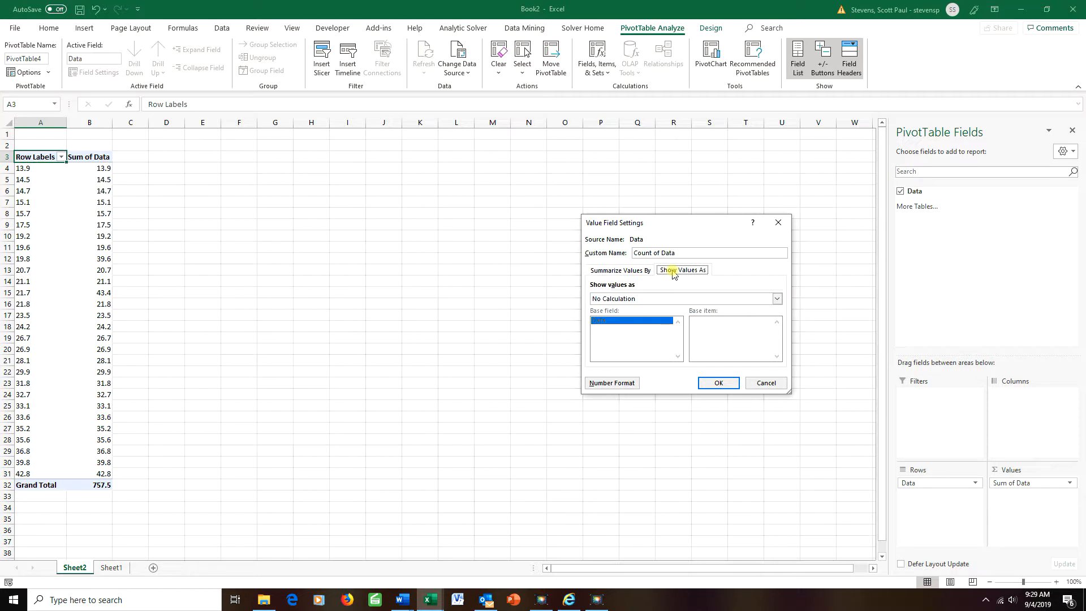
click(778, 299)
drag(779, 312, 779, 334)
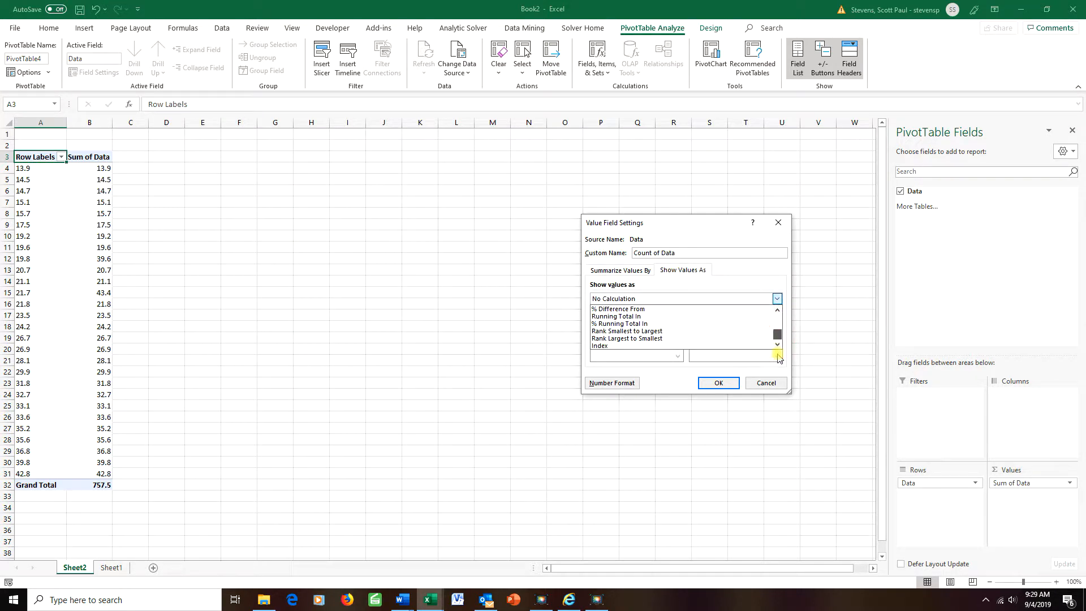
click(620, 325)
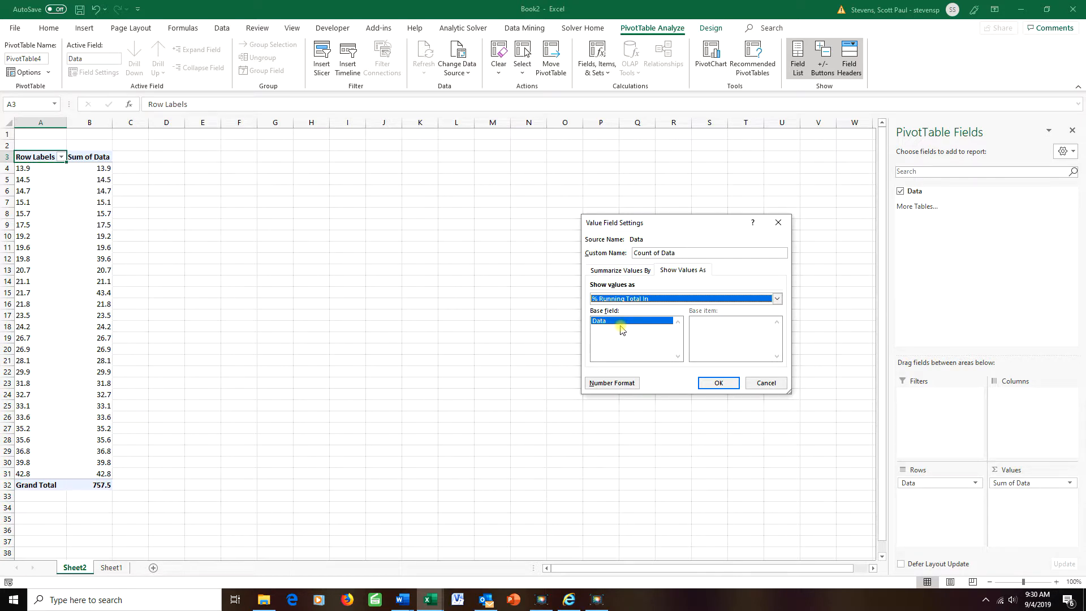
click(719, 385)
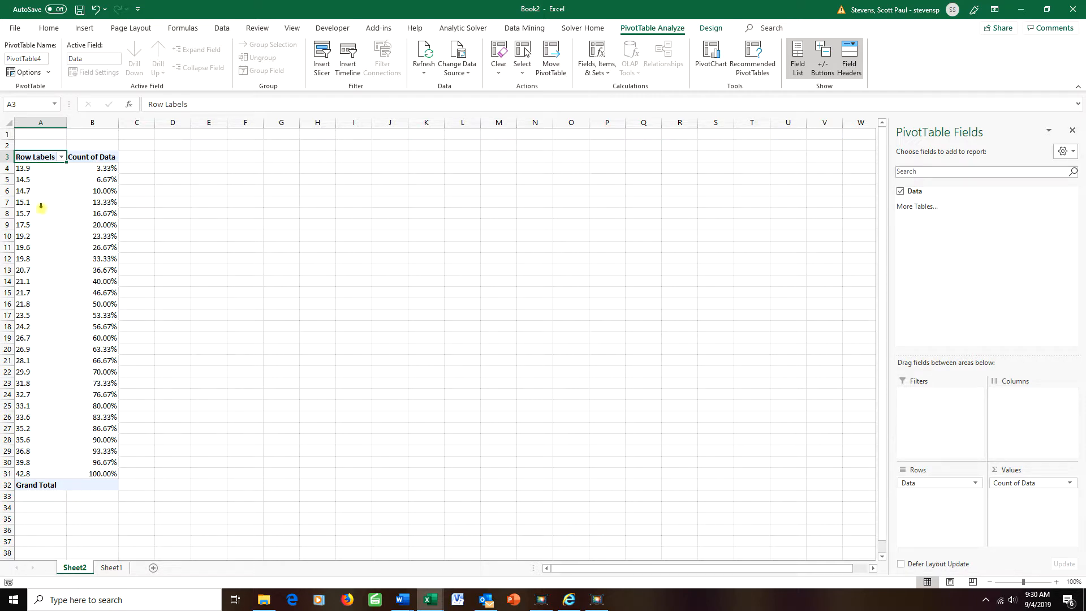
click(74, 220)
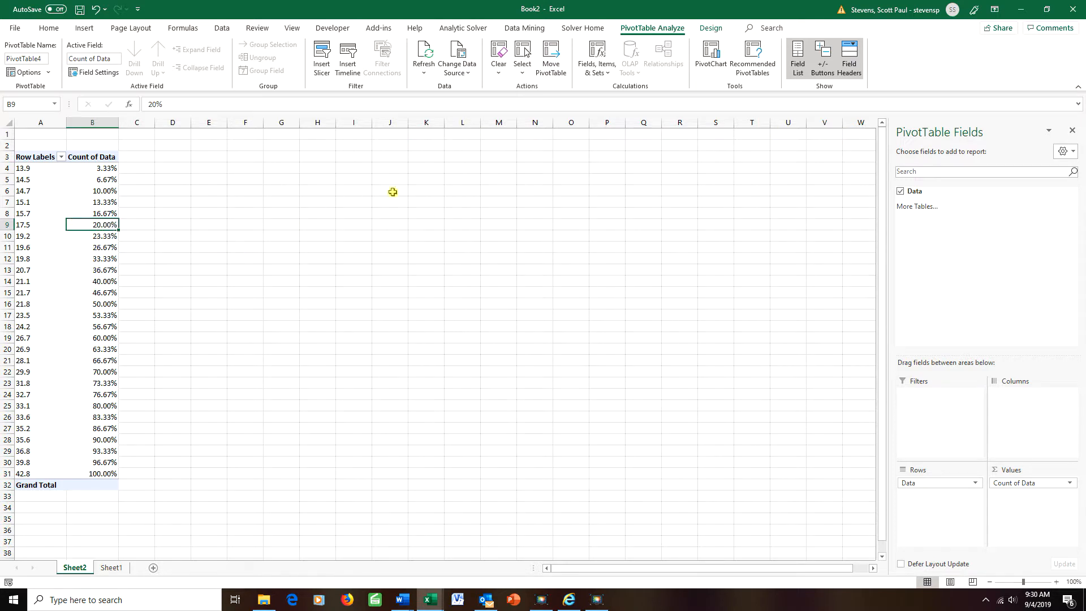
click(84, 29)
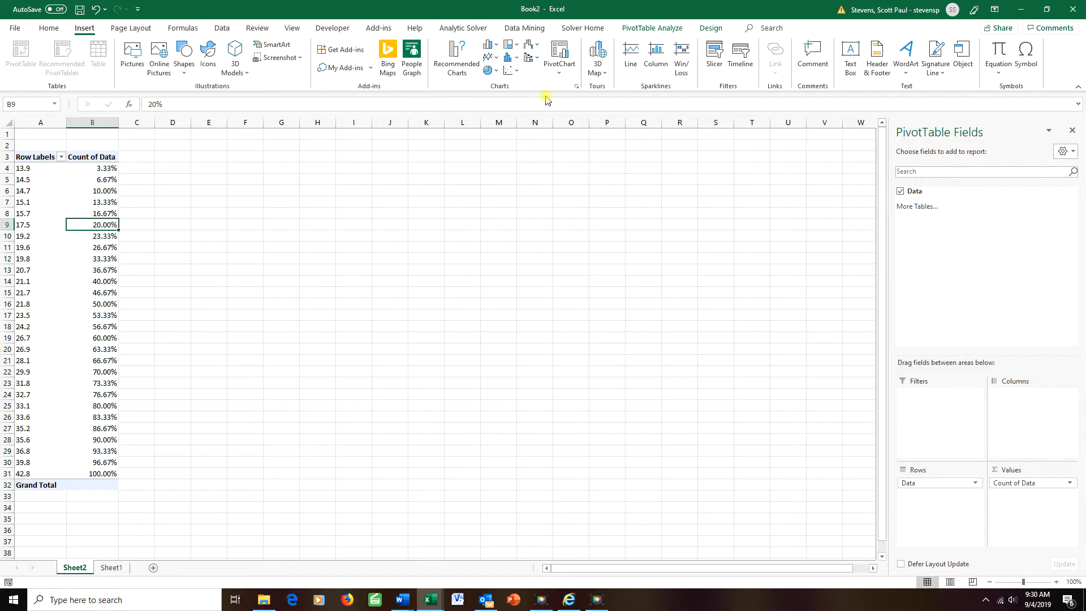
click(557, 65)
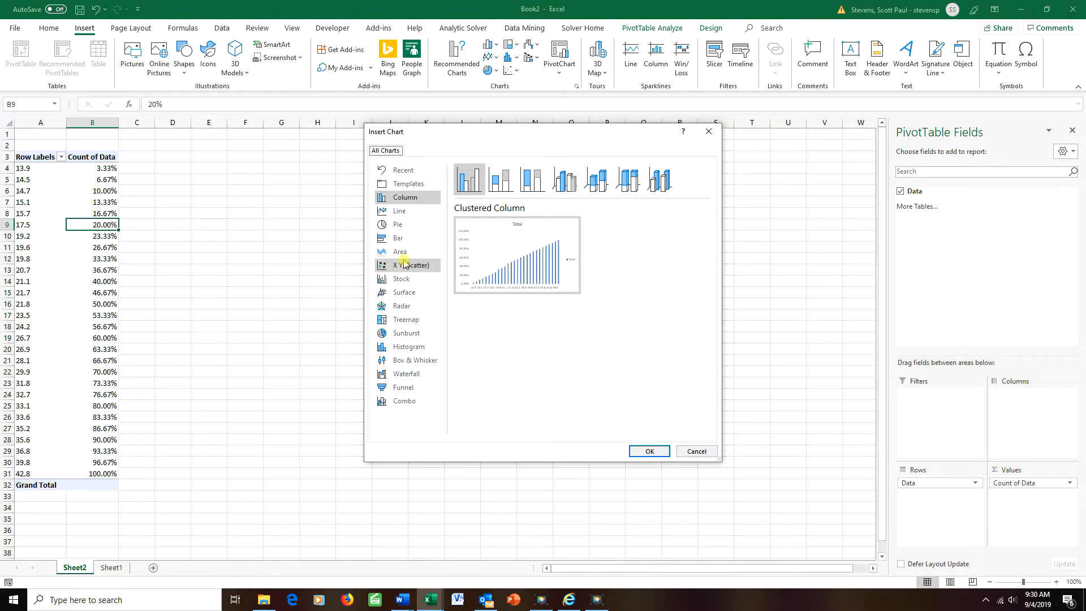
click(408, 265)
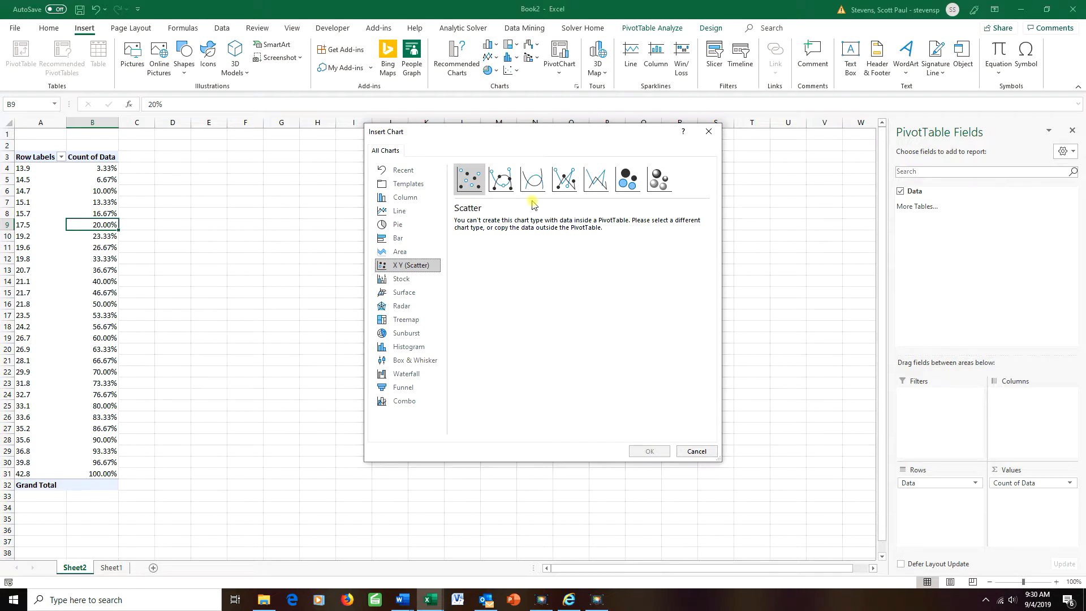
click(697, 451)
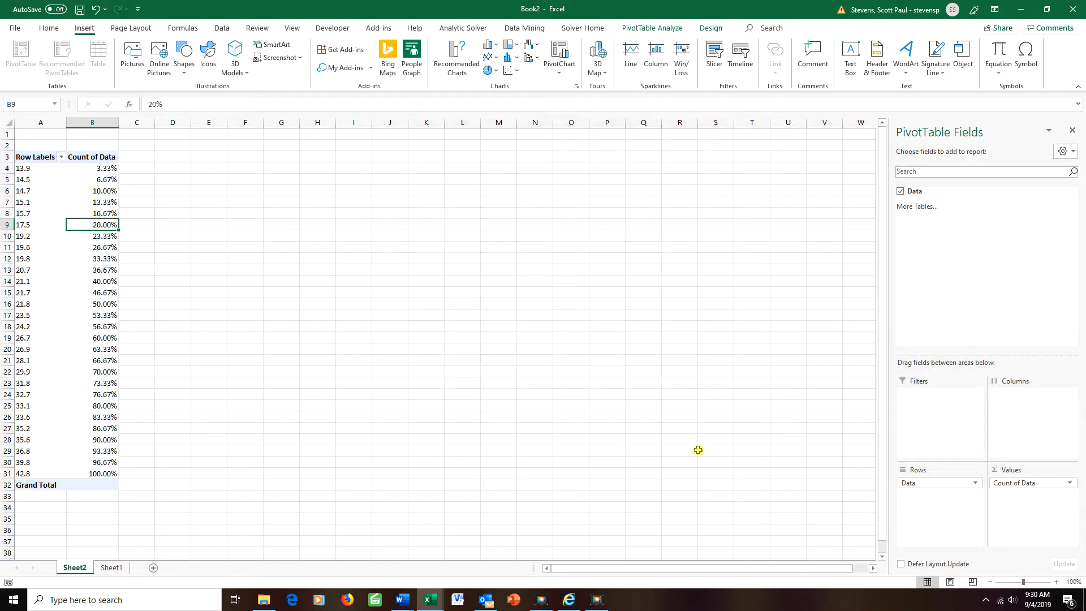
Copy the PivotTable's A4:B31 values and percentages and paste them into E4:F31
drag(21, 168, 104, 472)
key(ctrl+c)
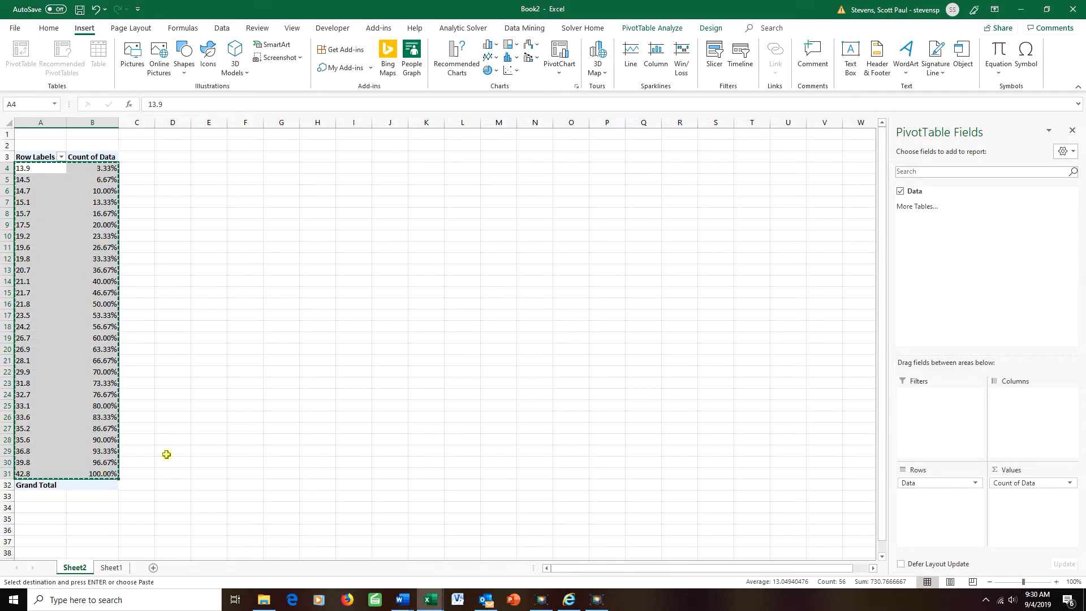
click(205, 169)
key(ctrl+v)
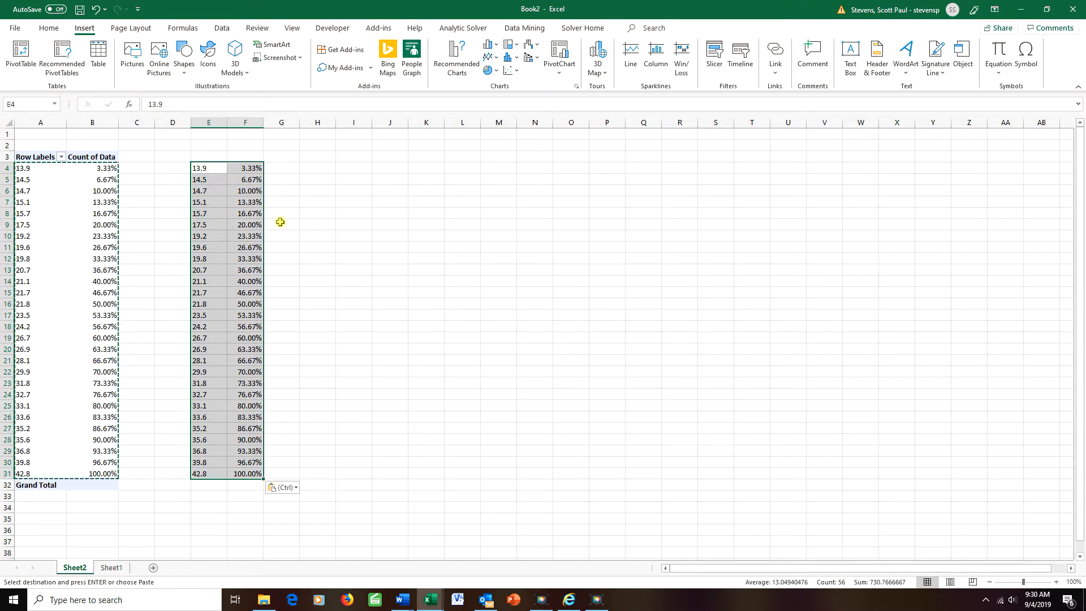
click(237, 222)
click(241, 349)
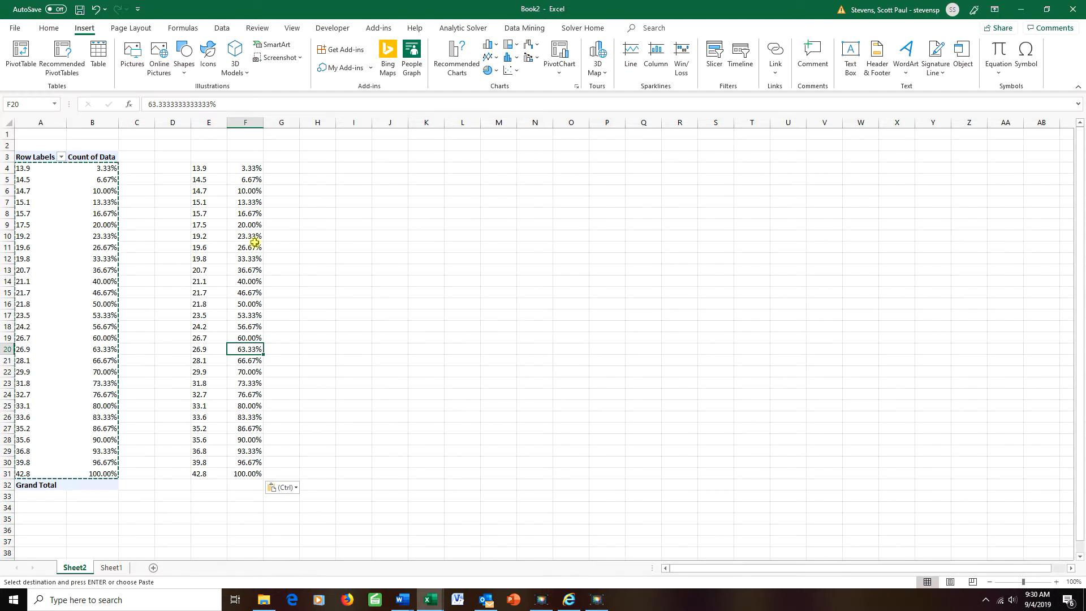
drag(201, 169, 249, 475)
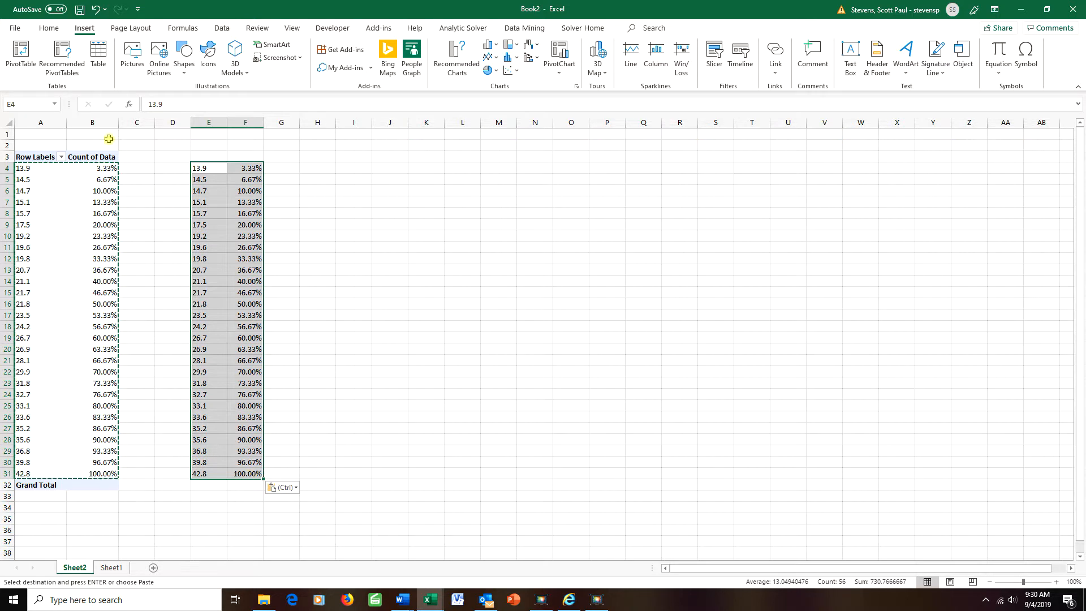
Insert a Scatter with Straight Lines and Markers chart titled '≤ Ogive (Donnelly 2.4)'
click(511, 70)
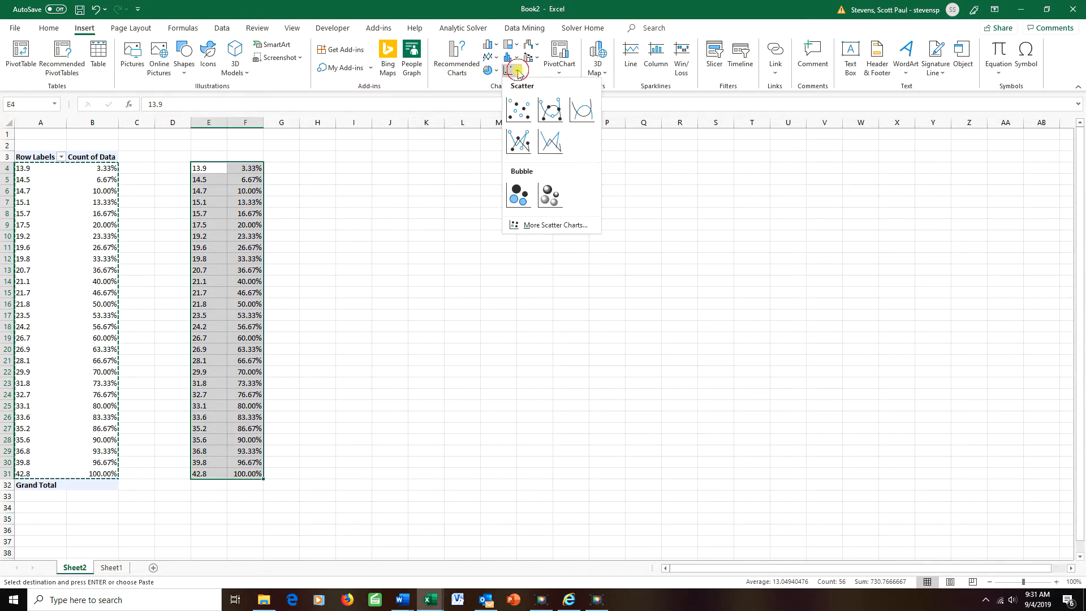
click(517, 142)
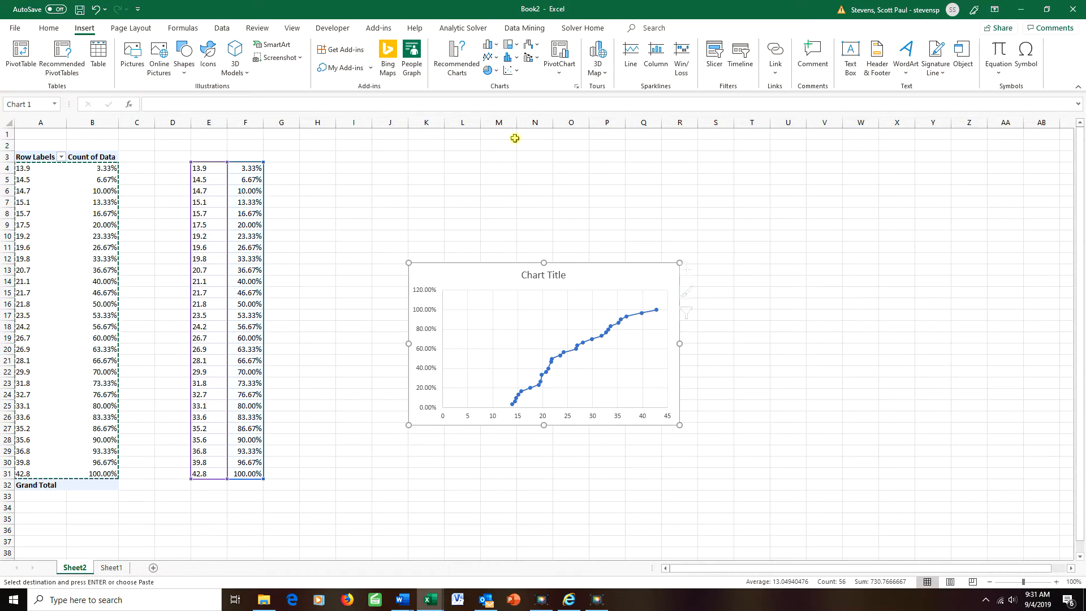
click(540, 279)
drag(520, 275, 582, 279)
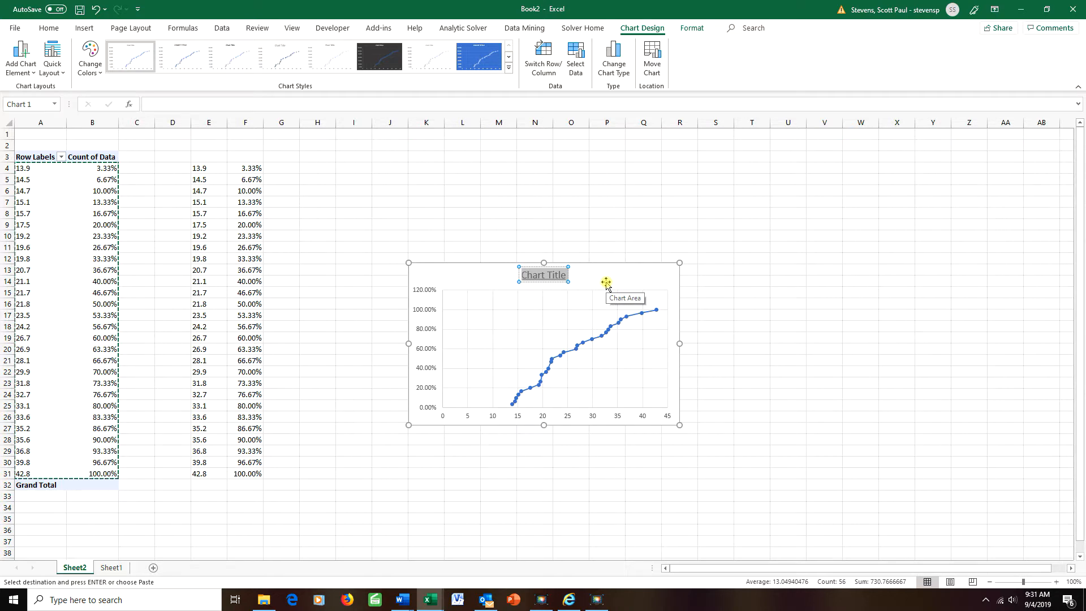
key(BackSpace)
text(≤ Ogive)
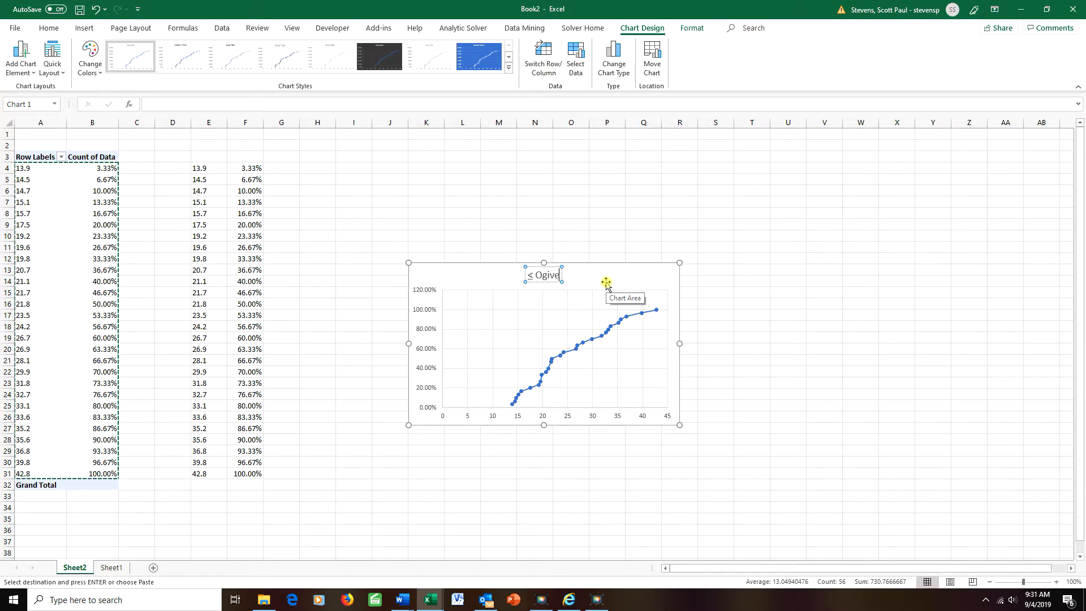
text( (Do)
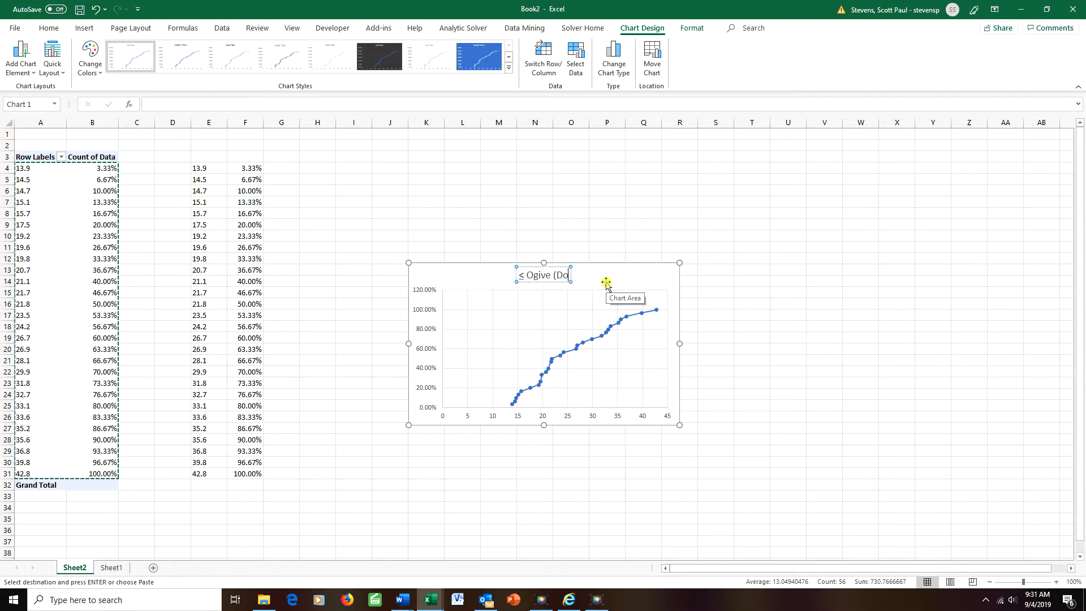
text(nnelly 2.4))
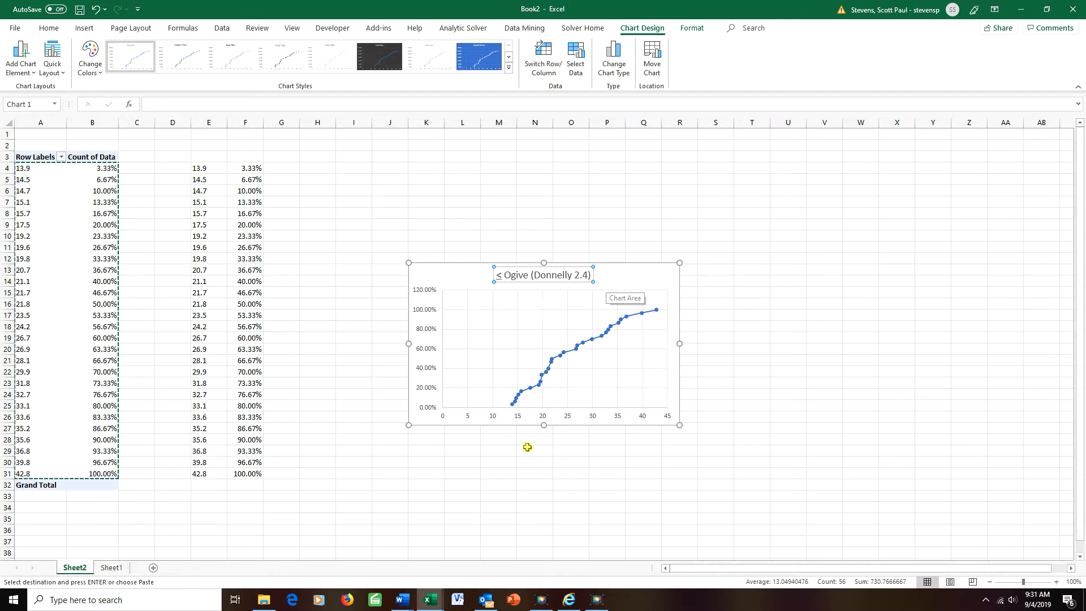
click(573, 450)
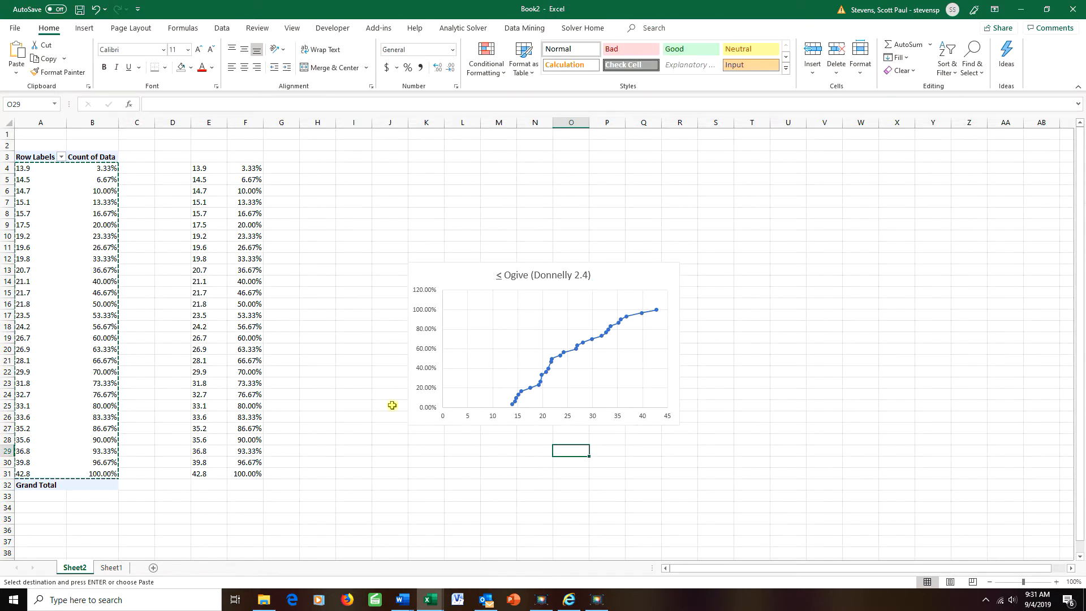
Set the horizontal axis Bounds Minimum to 13
right_click(518, 417)
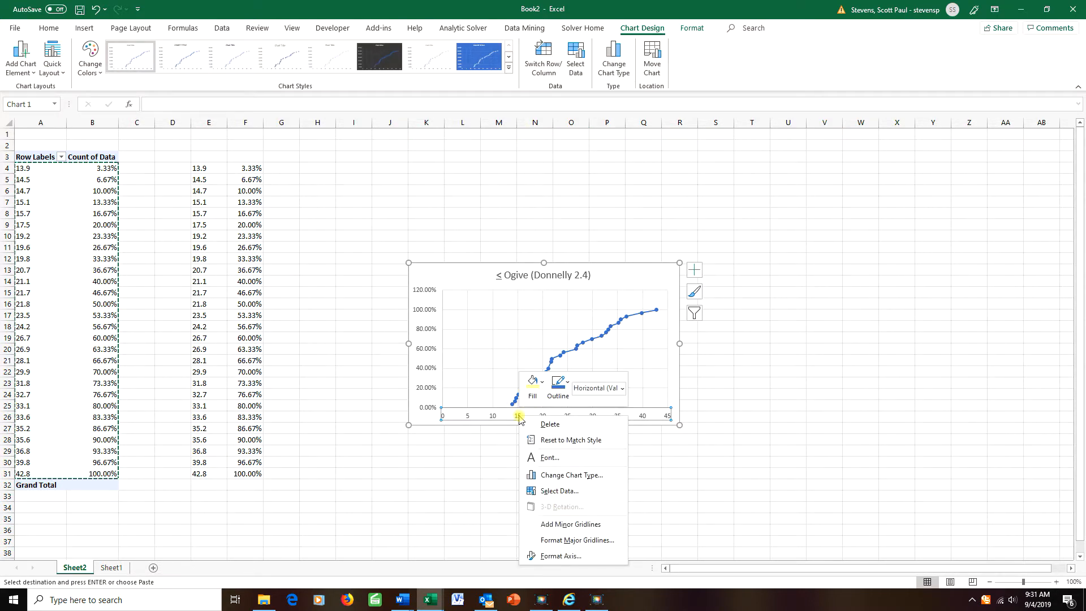
click(543, 556)
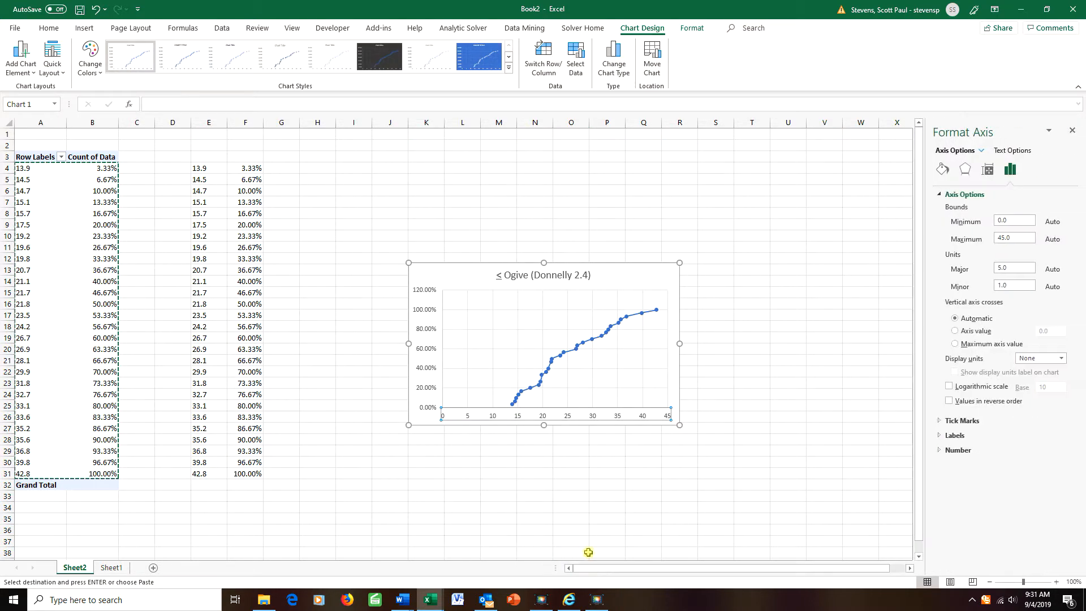
click(1015, 220)
text(1)
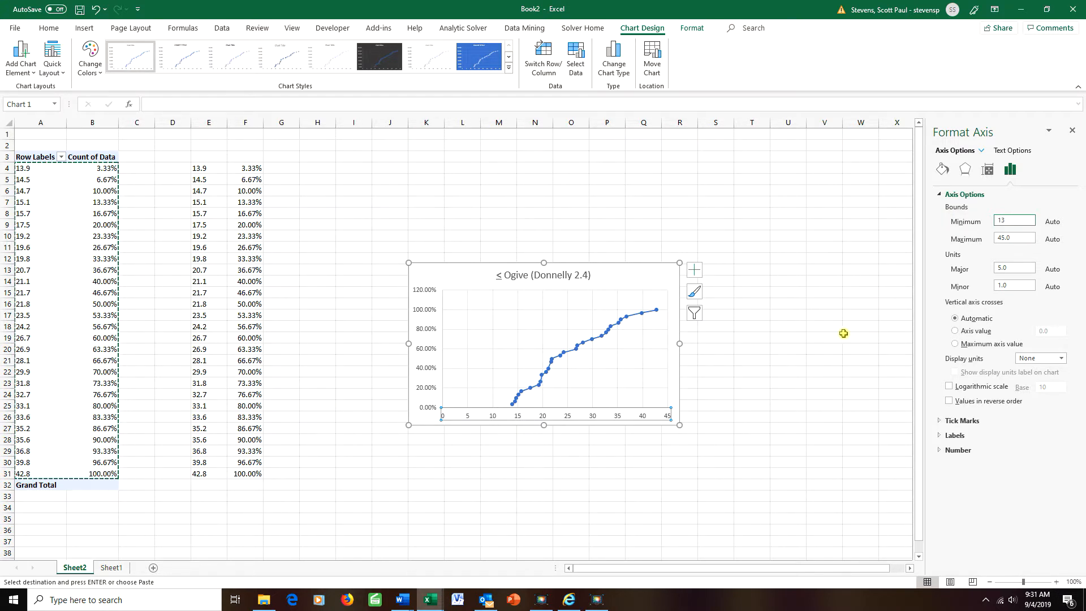
text(3)
click(822, 332)
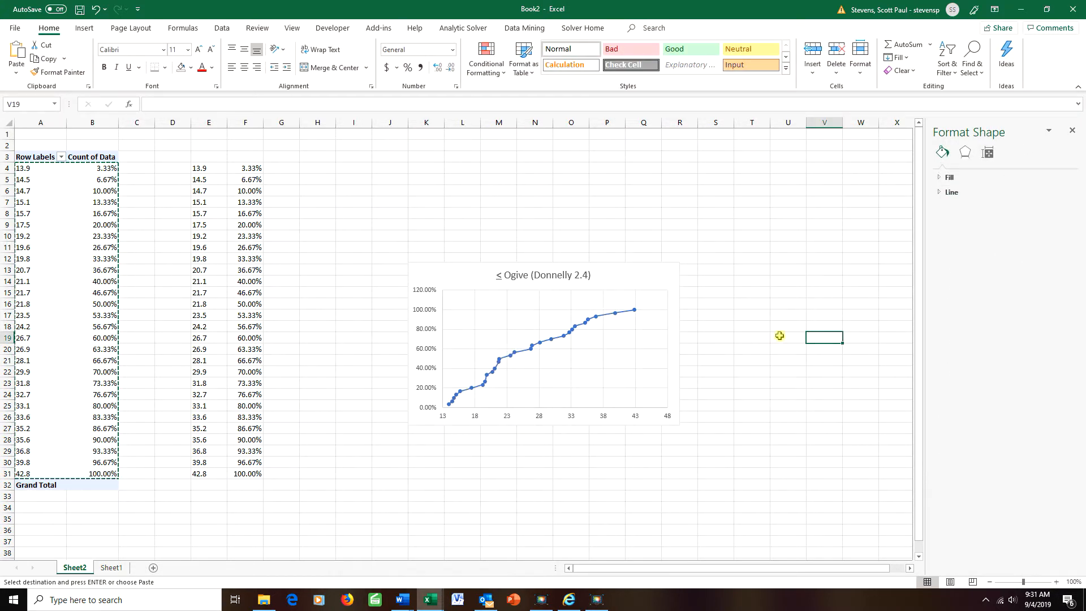
Change the vertical axis Maximum from 1.2 to 1
click(417, 308)
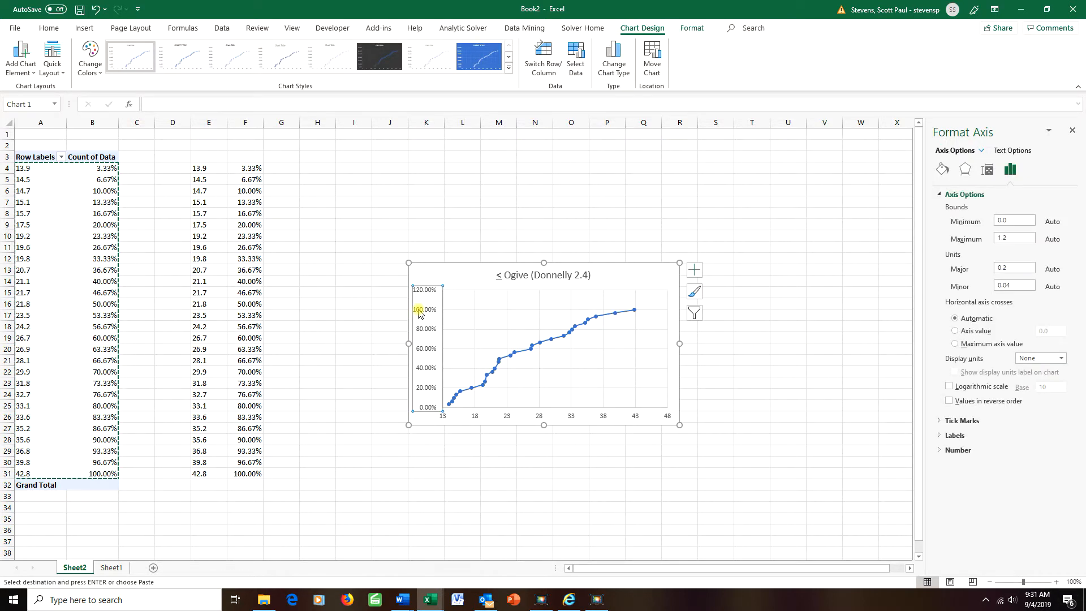
right_click(420, 314)
click(451, 450)
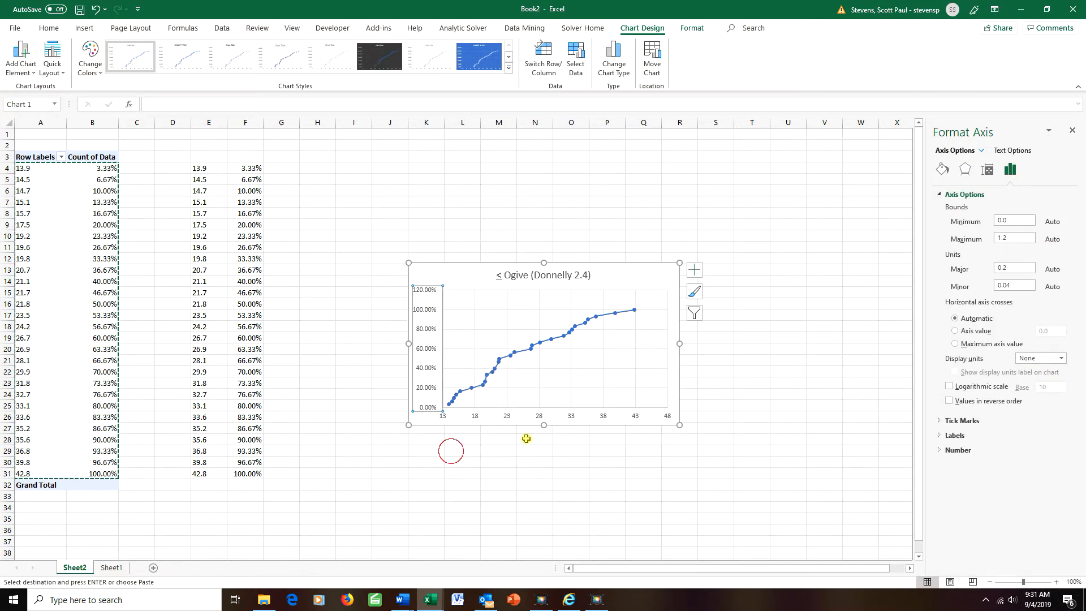
drag(1015, 237, 962, 234)
text(1)
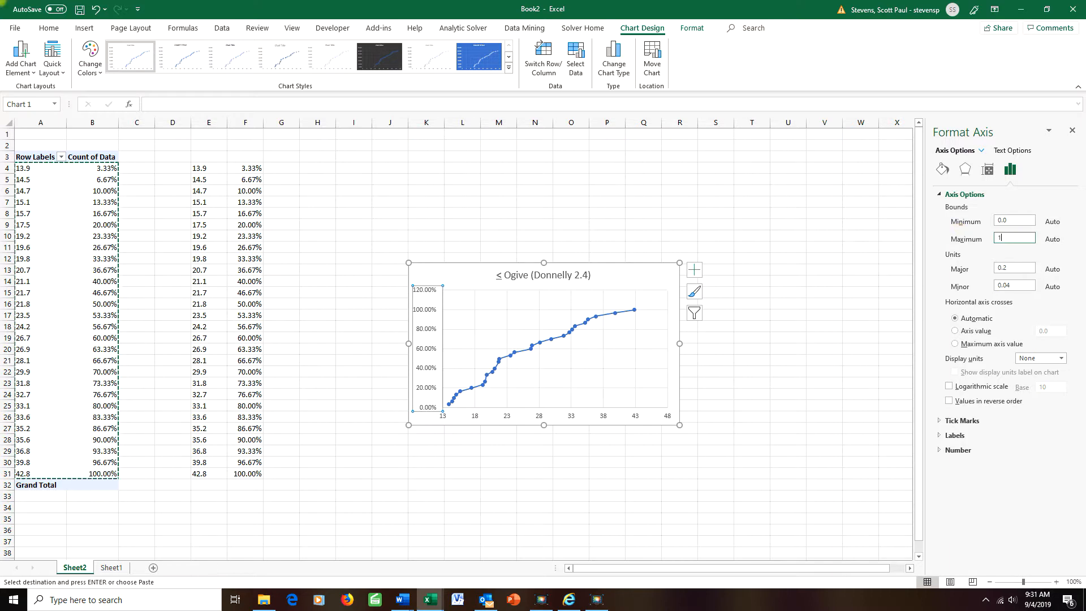
click(826, 284)
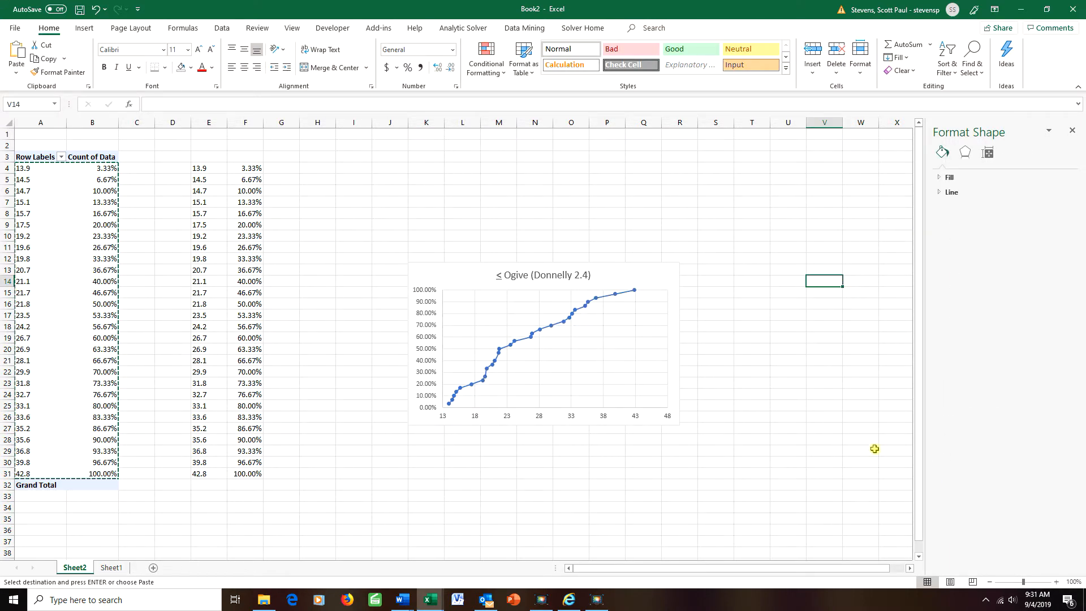
Set the vertical axis number format to 0 decimal places
click(424, 306)
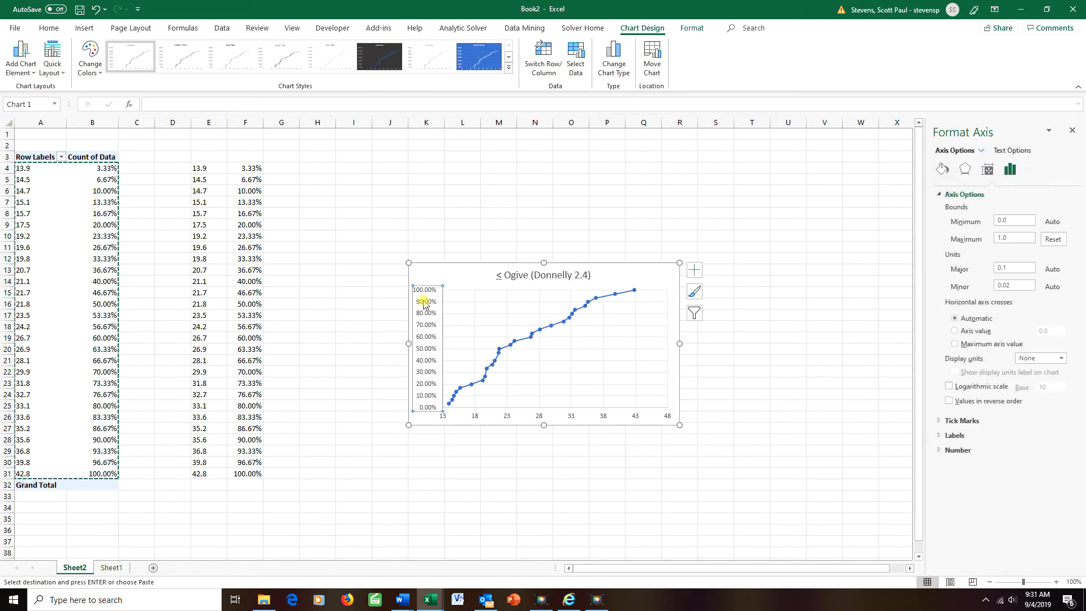
right_click(424, 306)
click(449, 439)
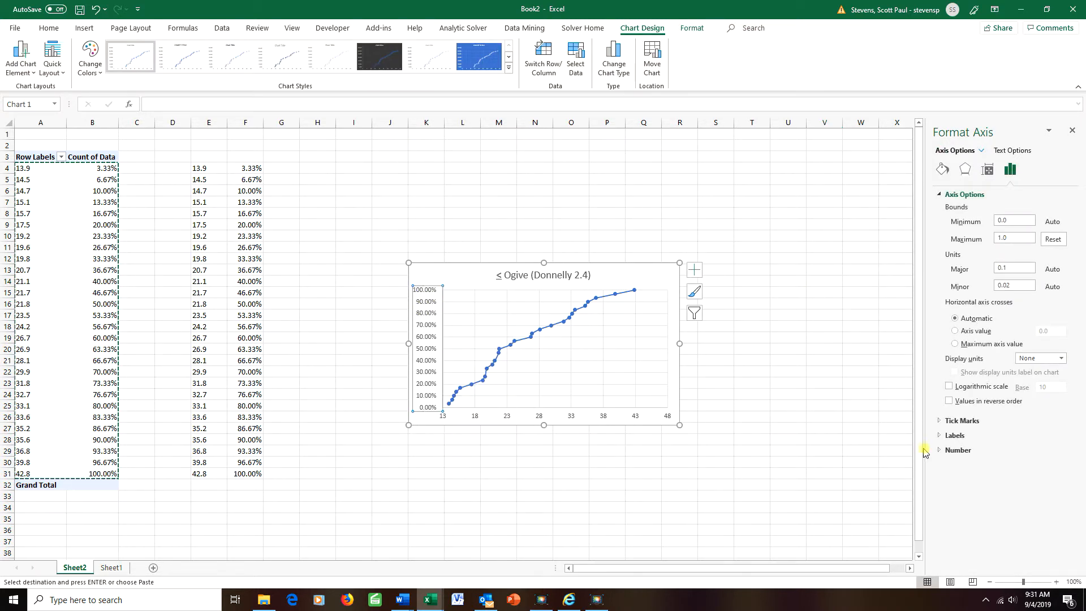
click(942, 450)
drag(1021, 495, 970, 491)
text(0)
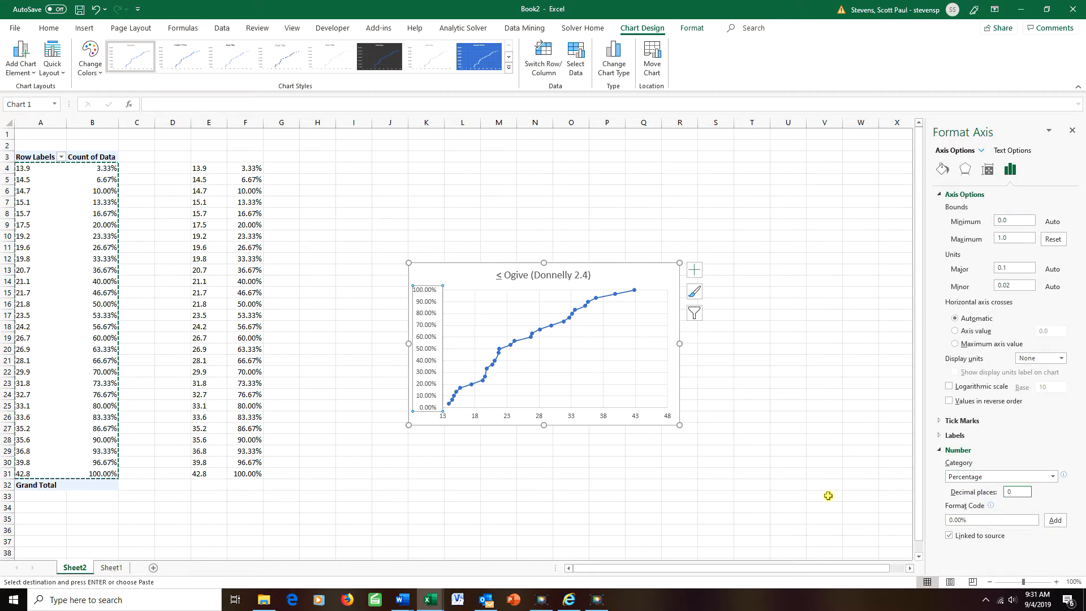
click(791, 448)
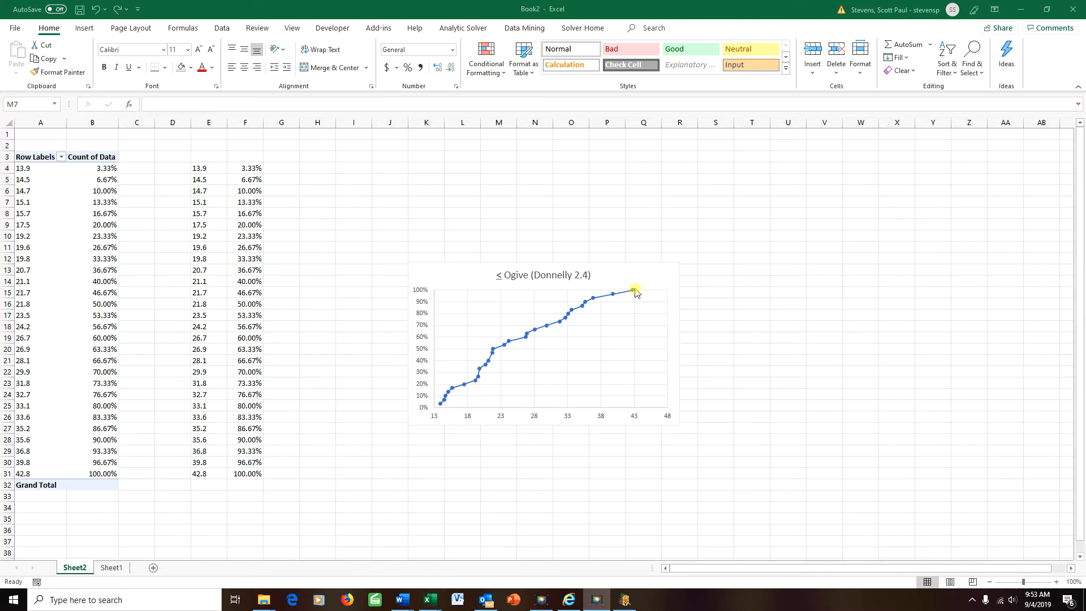
Enter 13 in E3 and 0 in F3 as the ogive's starting point
mouse_move(441, 405)
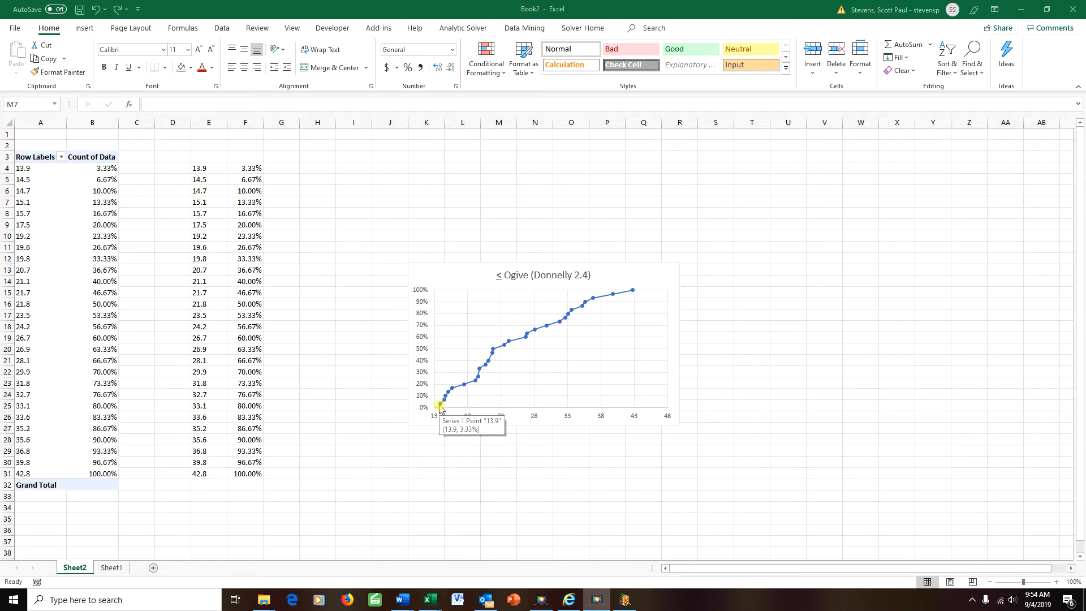
click(206, 157)
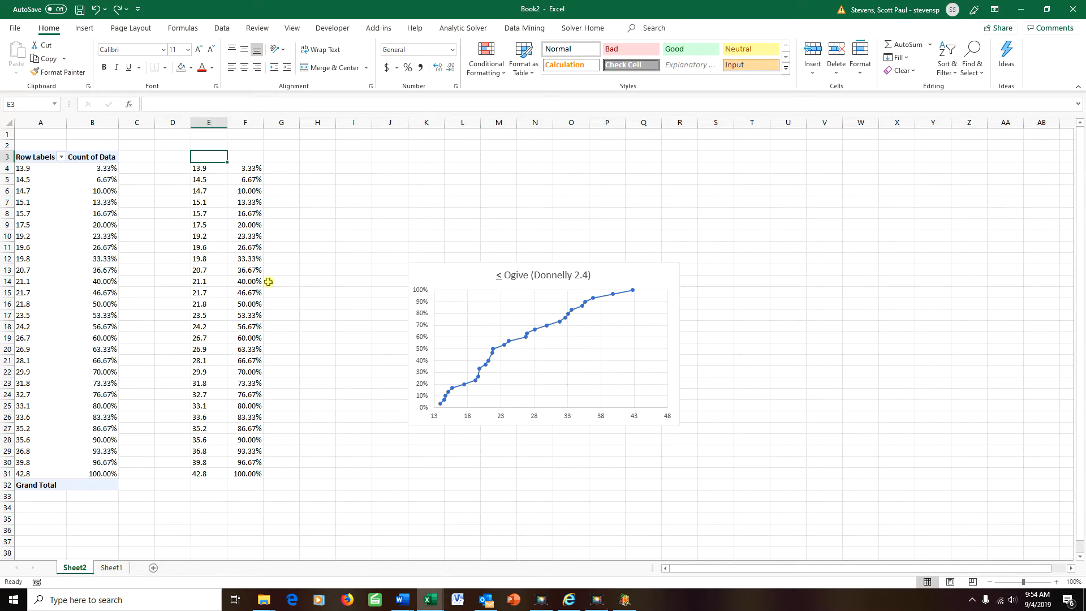
text(13)
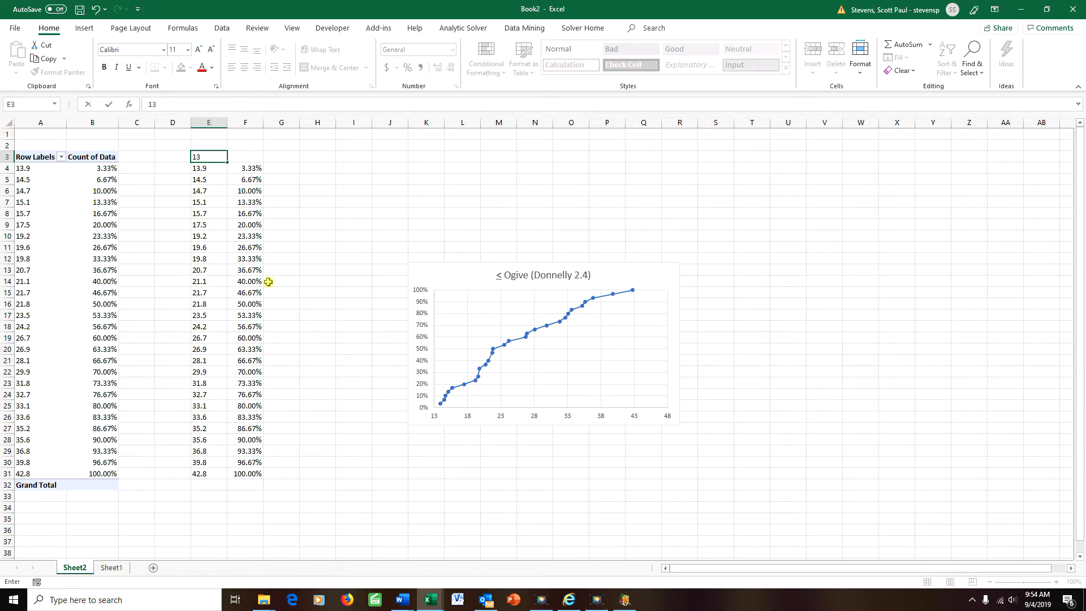
click(253, 161)
text(0)
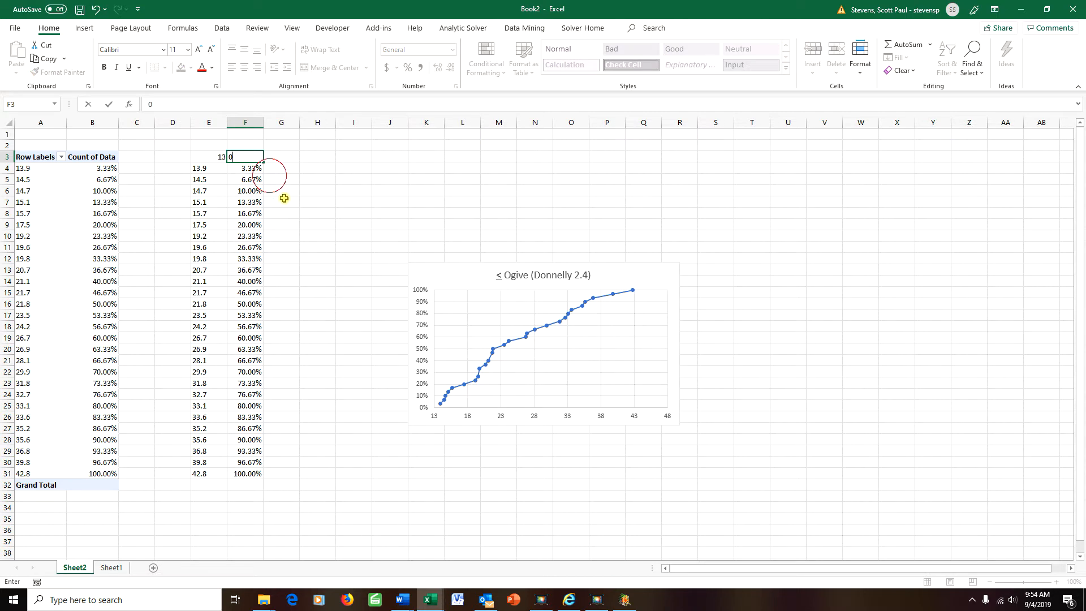
click(283, 202)
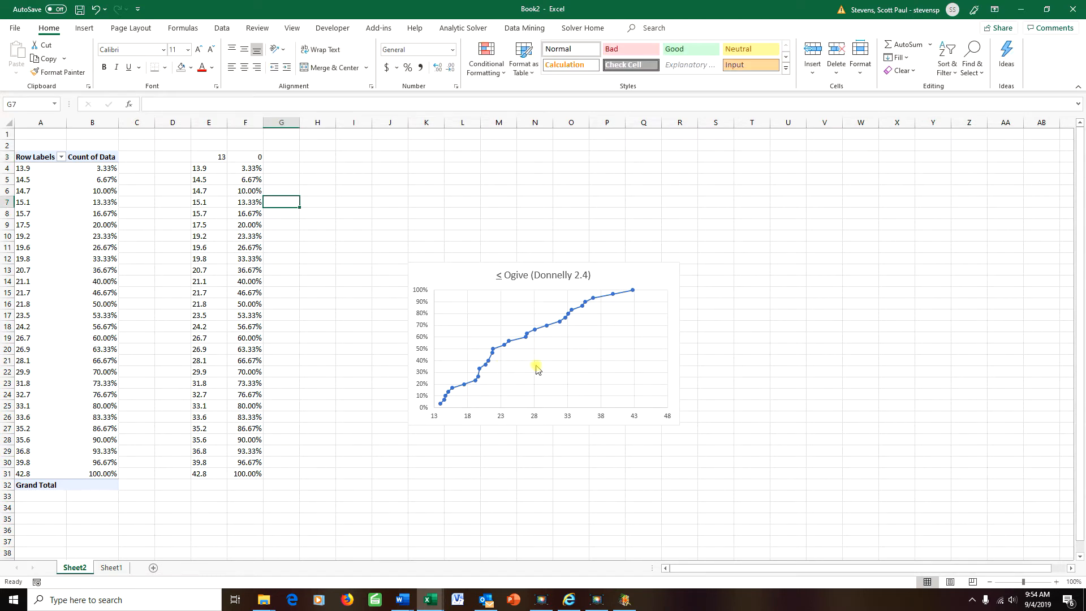
Edit Series1 so its X values are E3:E31 and its Y values F3:F31
right_click(552, 368)
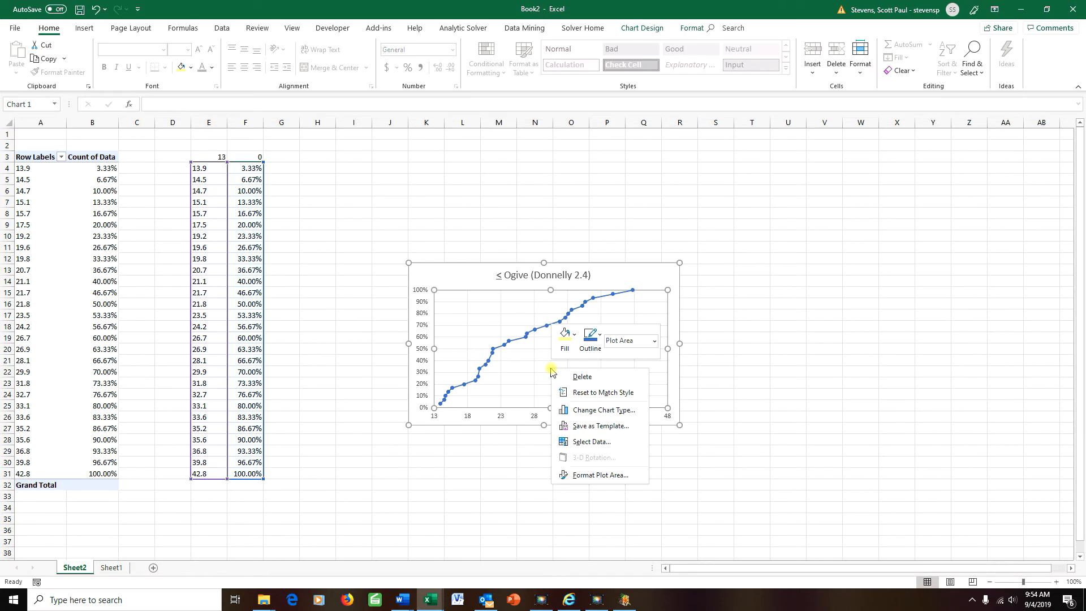
click(585, 442)
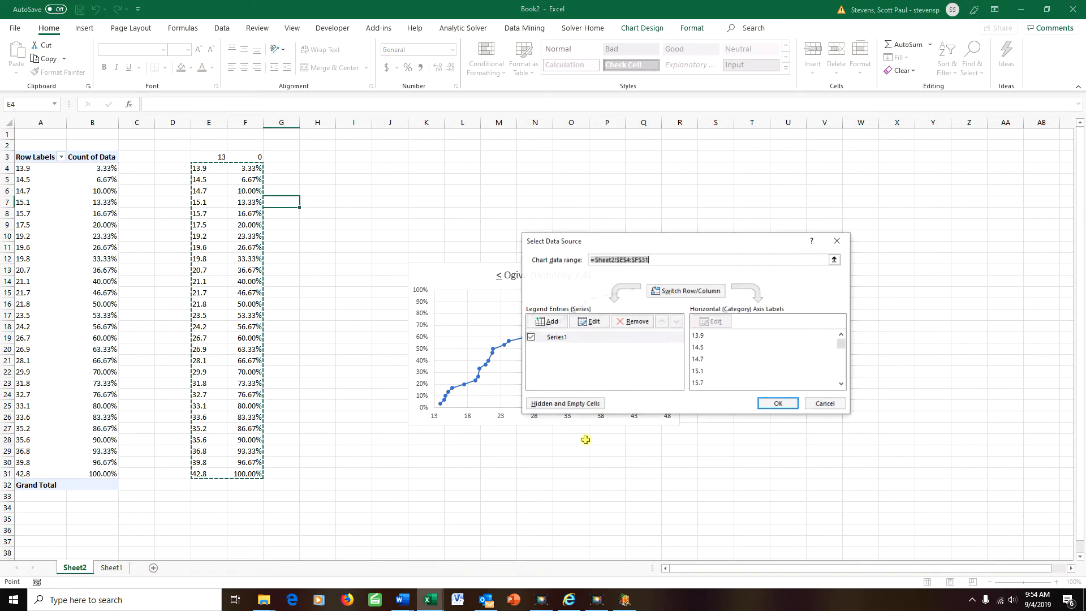
click(590, 321)
click(672, 326)
drag(672, 327, 529, 310)
key(Delete)
drag(204, 160, 214, 471)
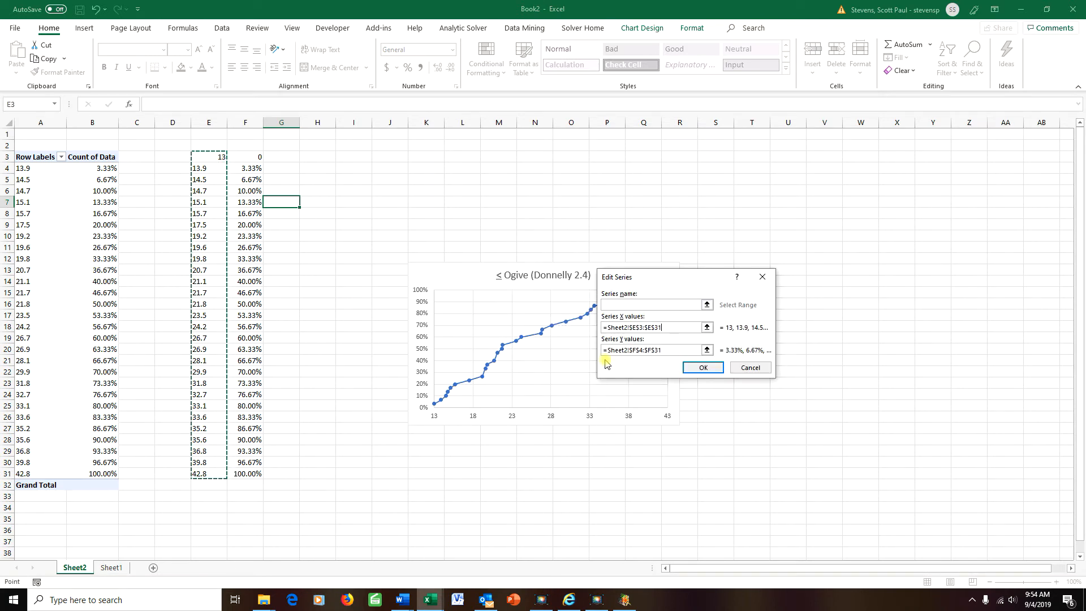
click(670, 349)
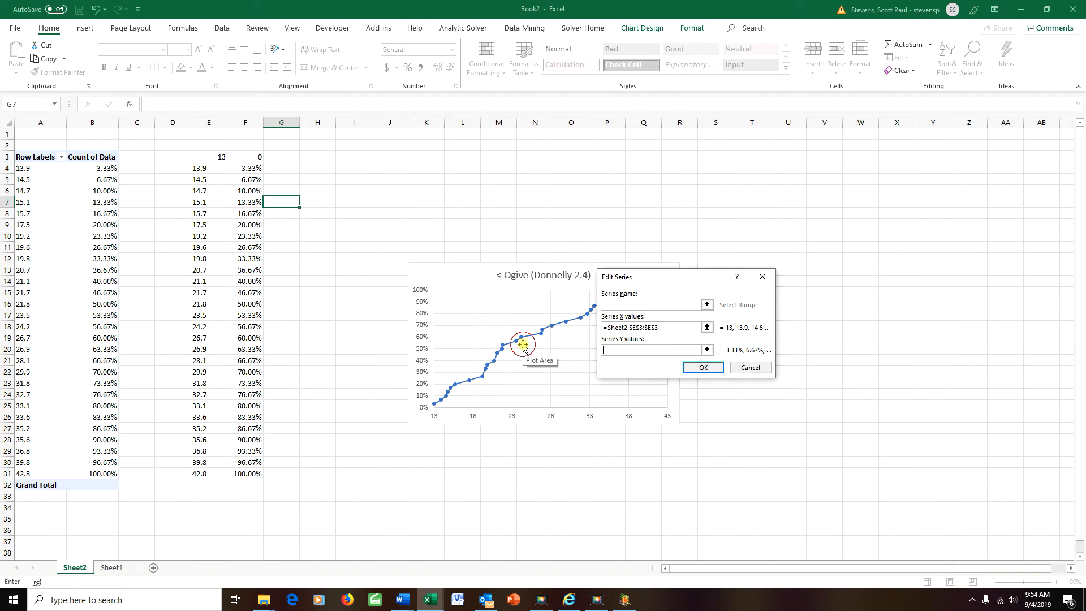
drag(254, 160, 254, 475)
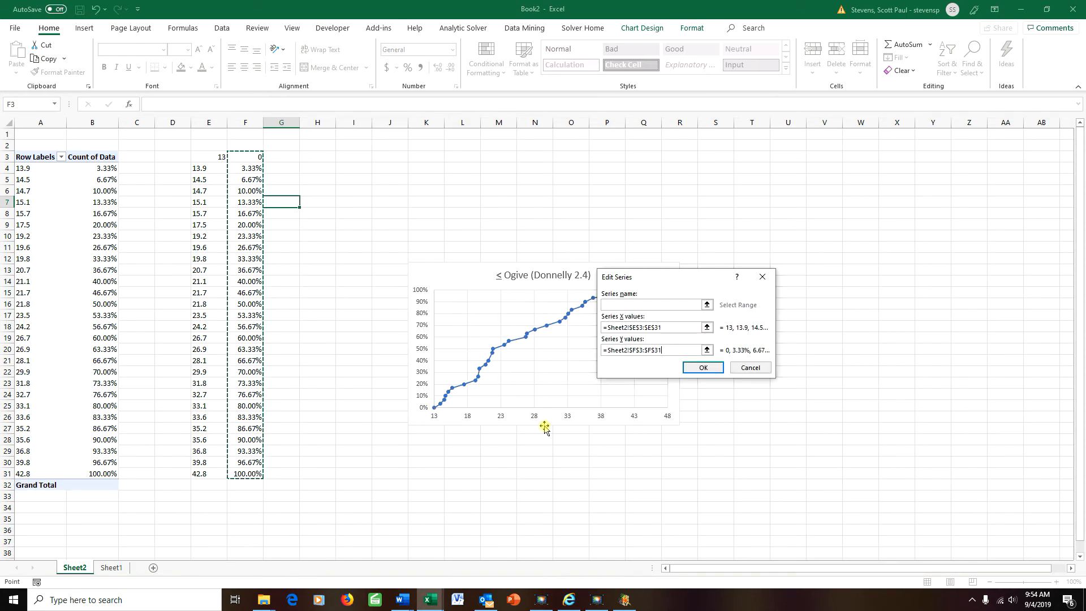
click(701, 367)
click(776, 402)
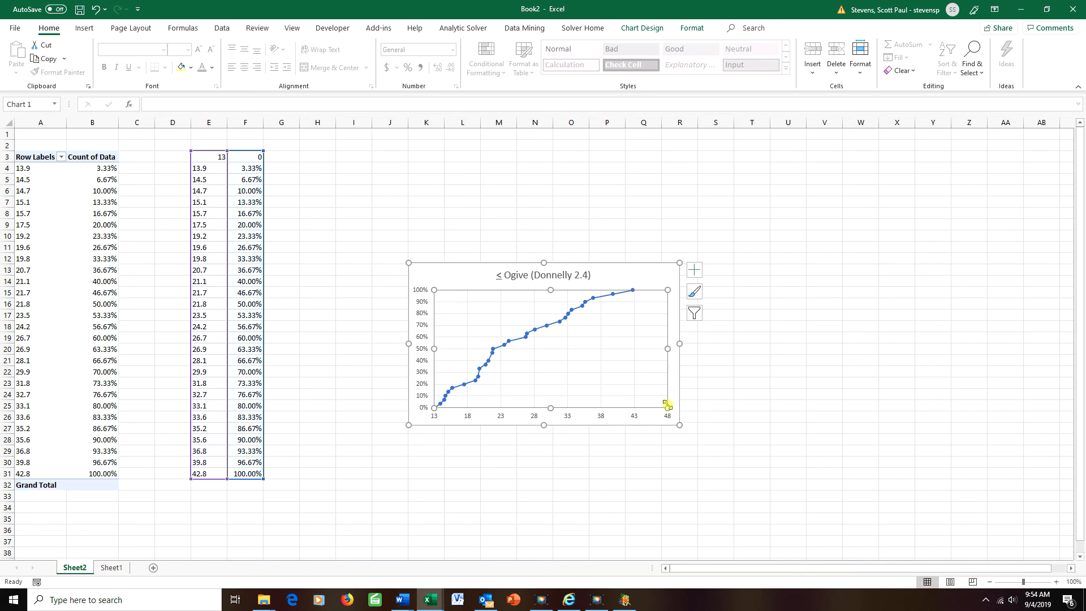
click(771, 359)
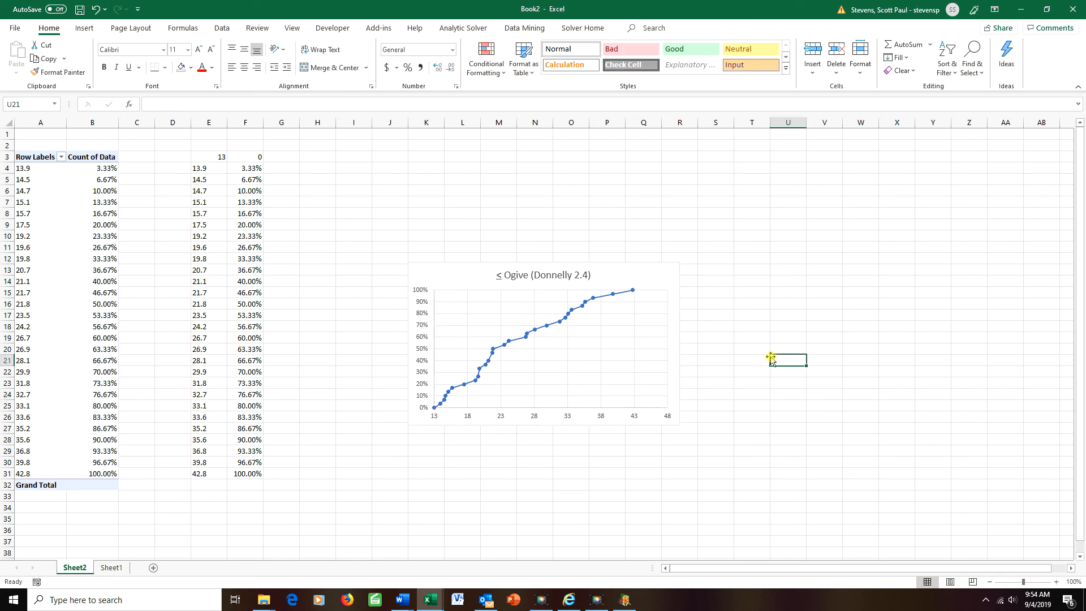